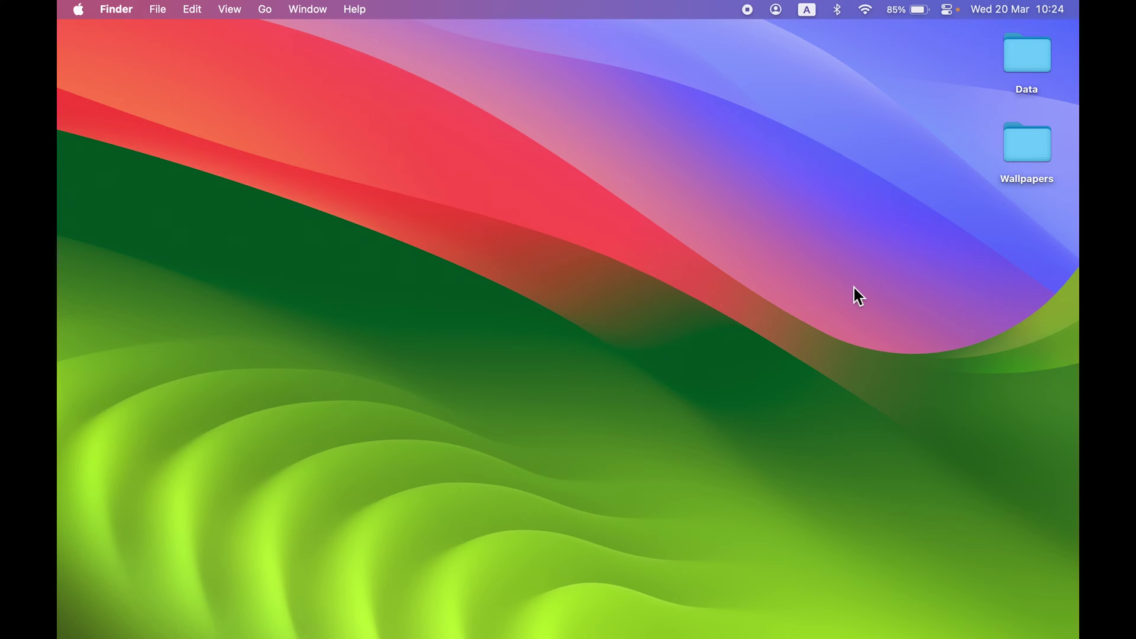
Open the Wallpapers folder, view WP 1.jpg's info from its context menu, then close it
{"action": "double_click", "coordinate": [1036, 151]}
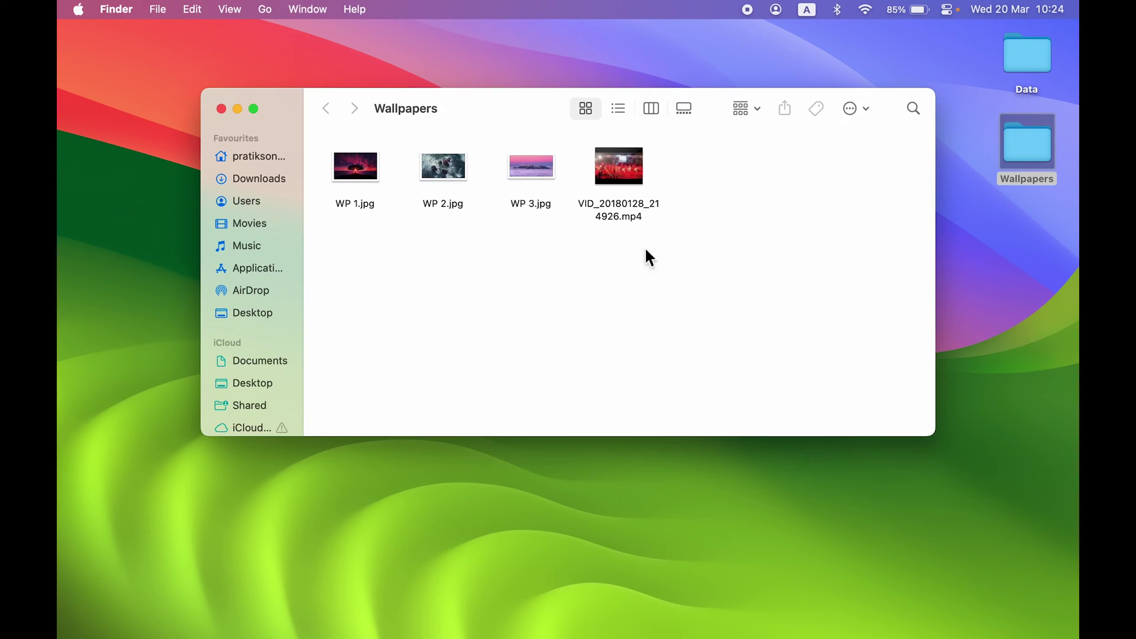
{"action": "left_click", "coordinate": [347, 205]}
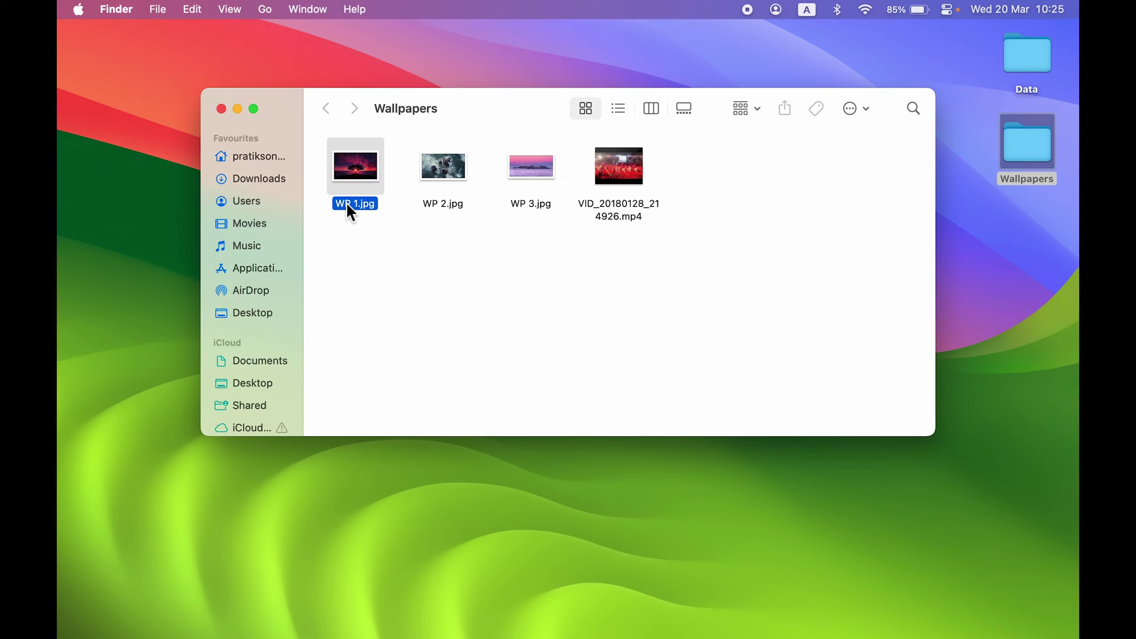
{"action": "right_click", "coordinate": [347, 205]}
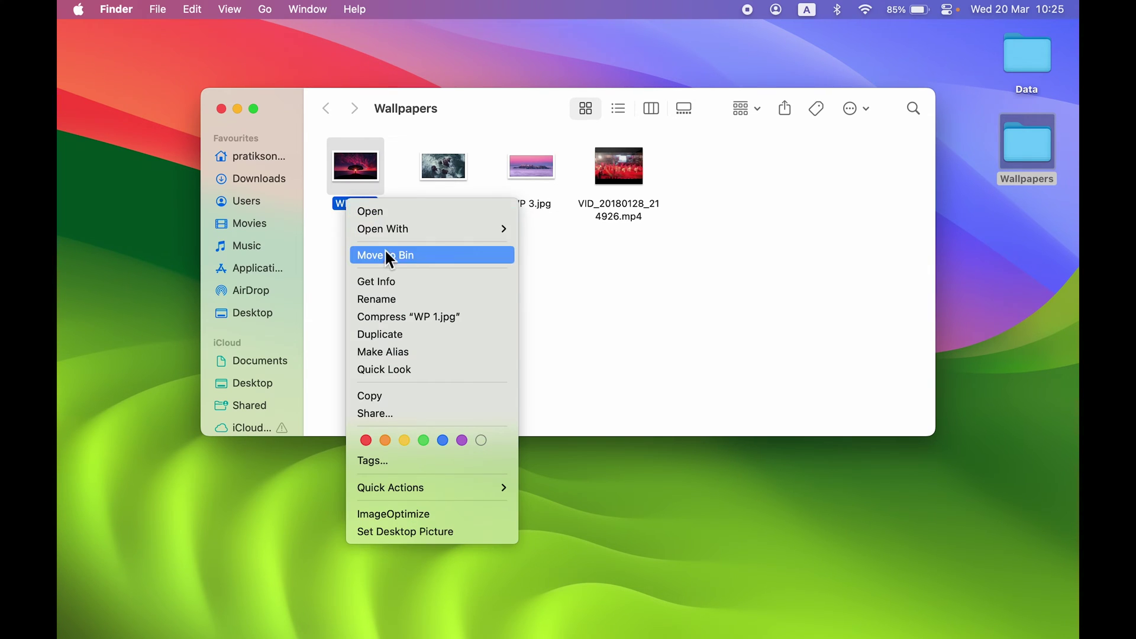
{"action": "left_click", "coordinate": [389, 281]}
{"action": "left_click_drag", "start_coordinate": [201, 38], "coordinate": [600, 107]}
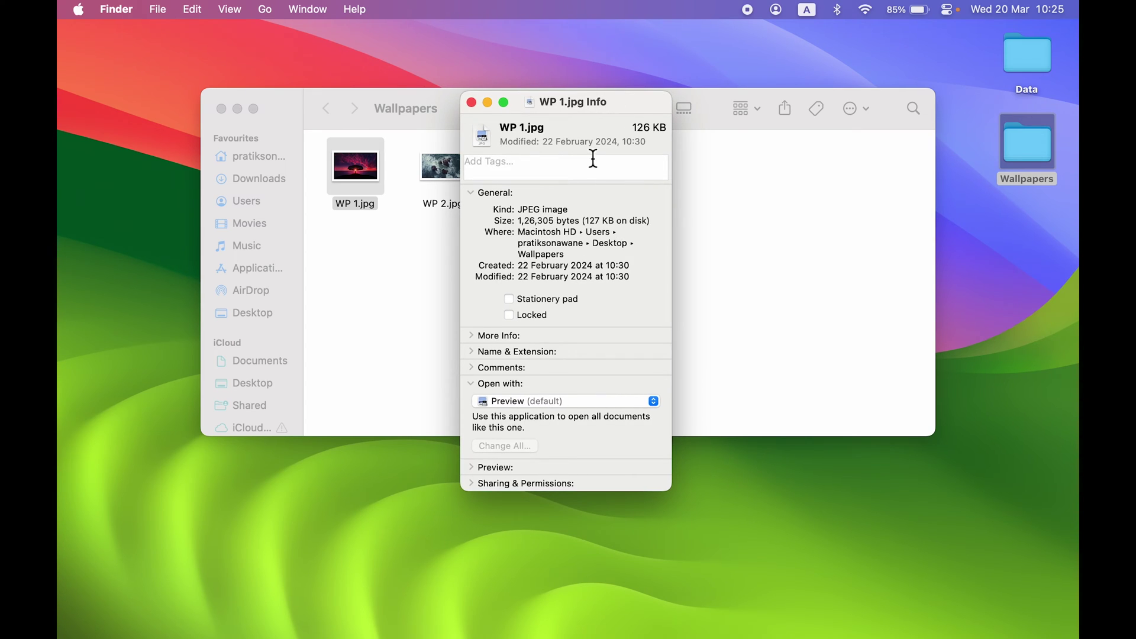
{"action": "left_click", "coordinate": [472, 102]}
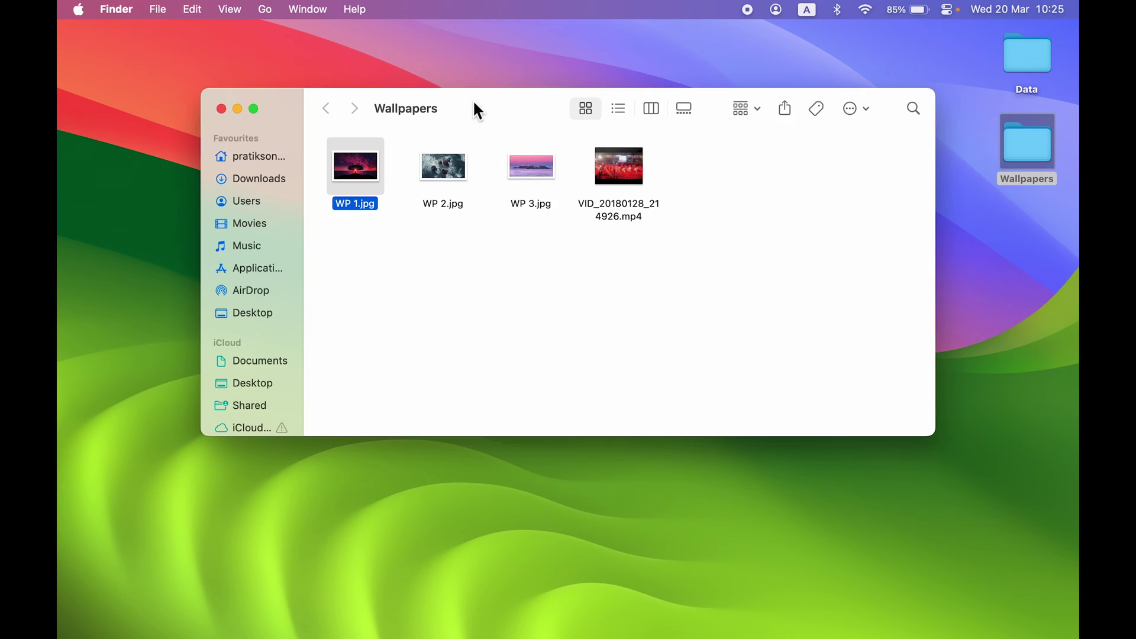
Show WP 1.jpg's info again with Cmd+I, reposition the window, and close it
{"action": "left_click", "coordinate": [407, 313]}
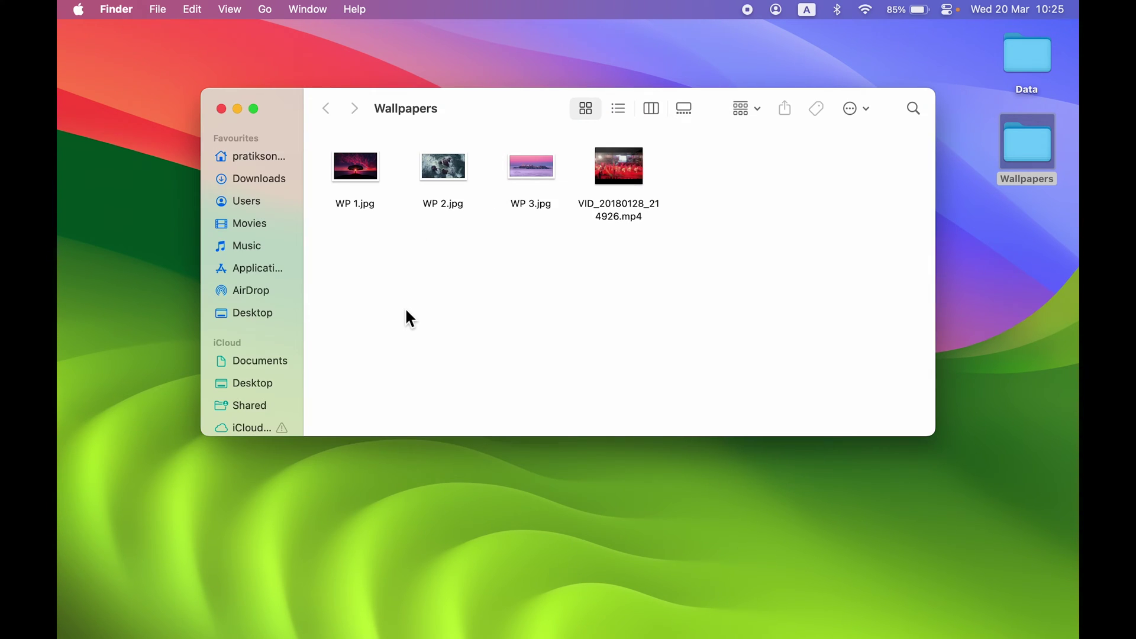
{"action": "left_click", "coordinate": [353, 207]}
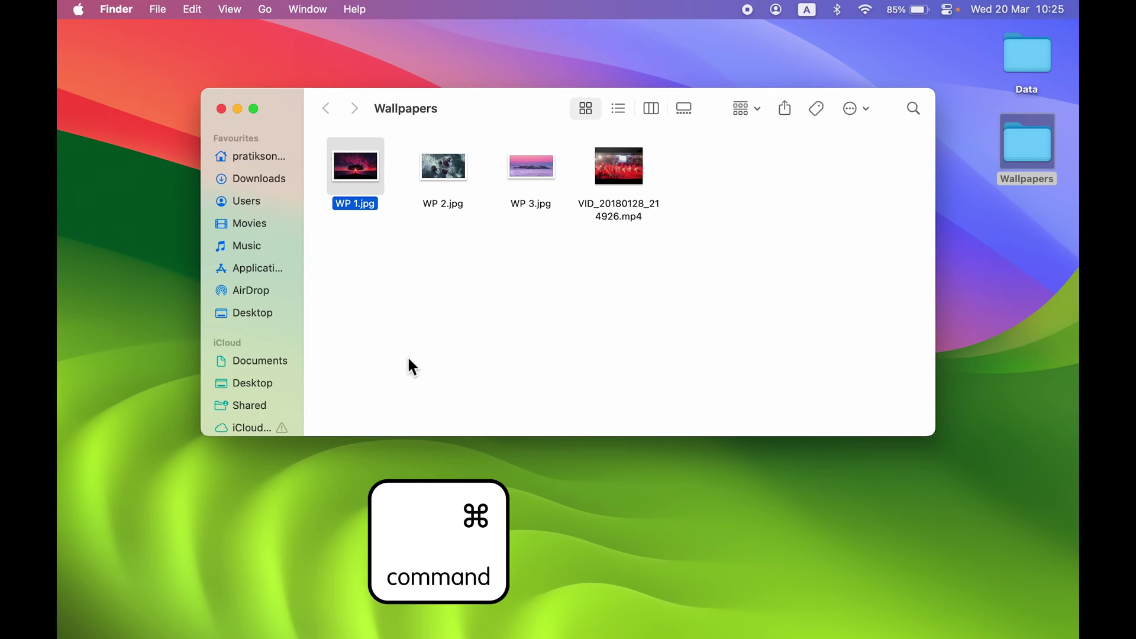
{"action": "key", "text": "super+i"}
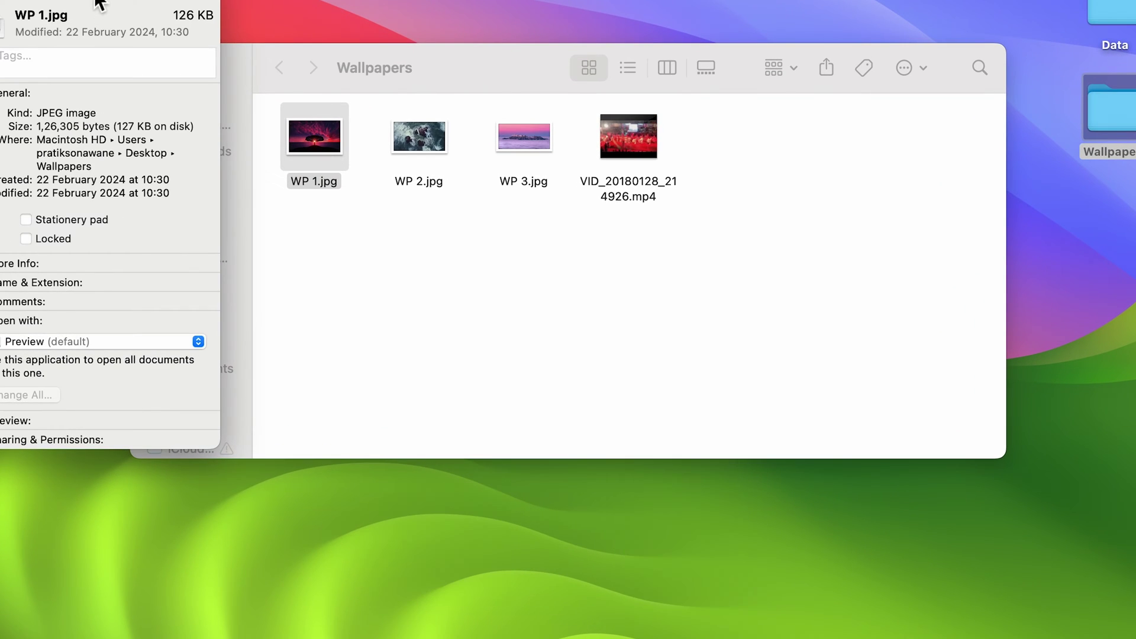
{"action": "left_click_drag", "start_coordinate": [199, 37], "coordinate": [474, 69]}
{"action": "left_click_drag", "start_coordinate": [456, 19], "coordinate": [517, 25]}
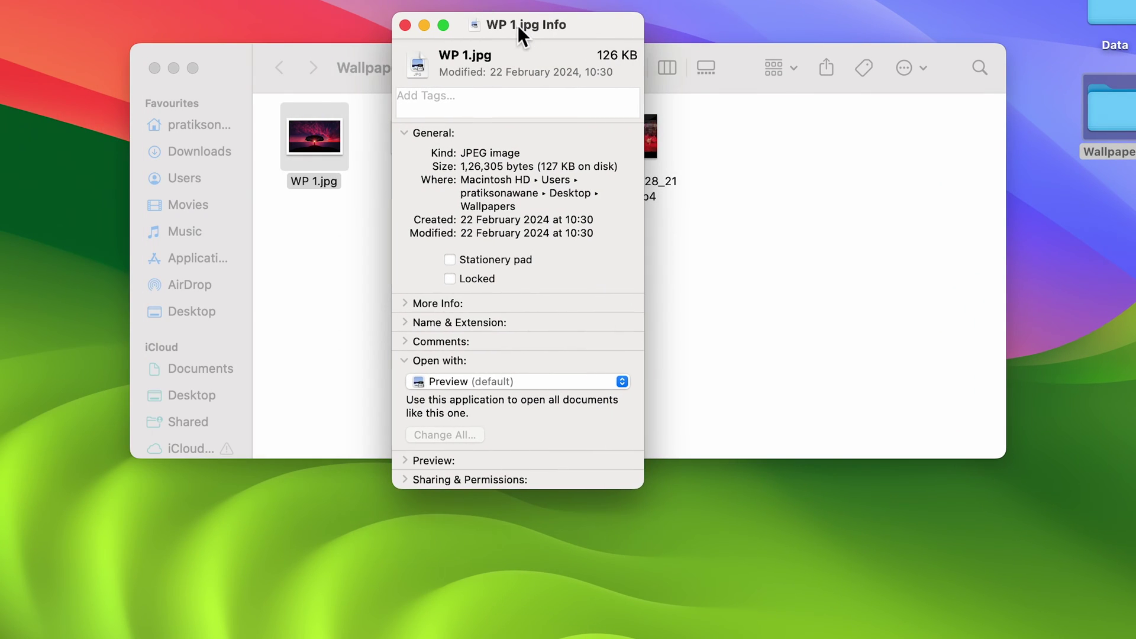
{"action": "left_click", "coordinate": [407, 26]}
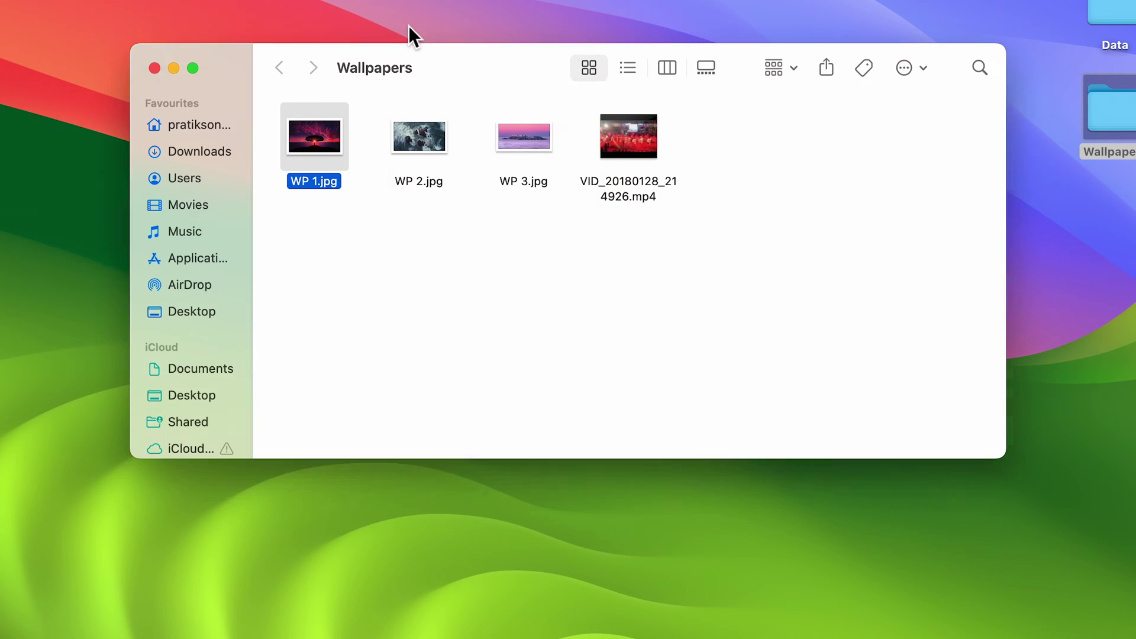
Show WP 2.jpg's info: JPEG image, 3.4 MB, opens with Preview
{"action": "left_click", "coordinate": [408, 274]}
{"action": "left_click", "coordinate": [428, 185]}
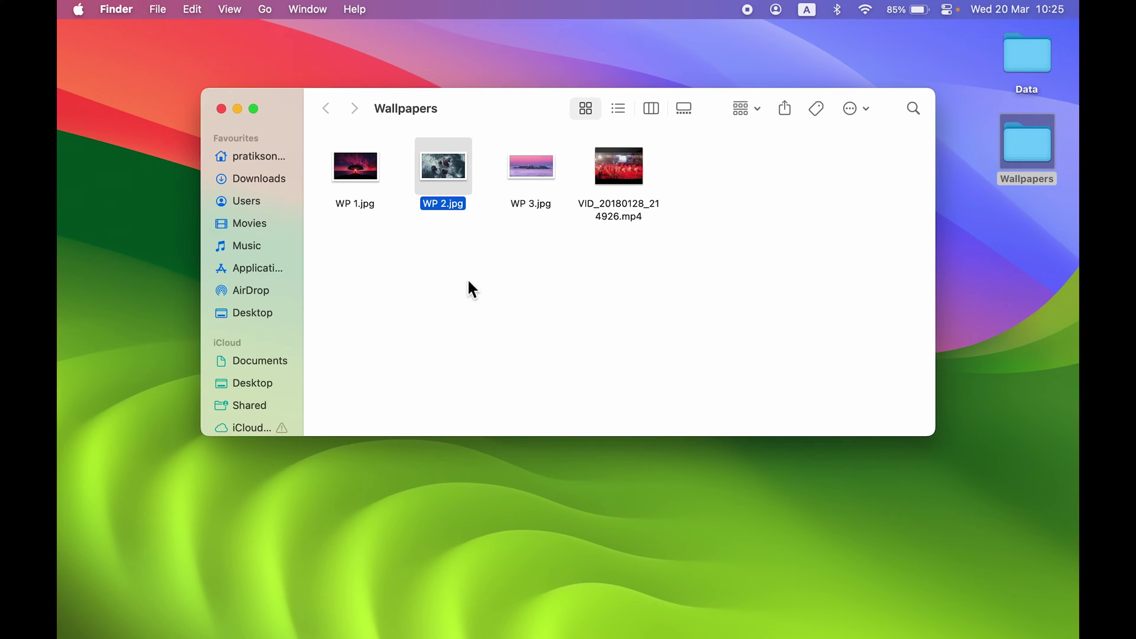
{"action": "key", "text": "super+i"}
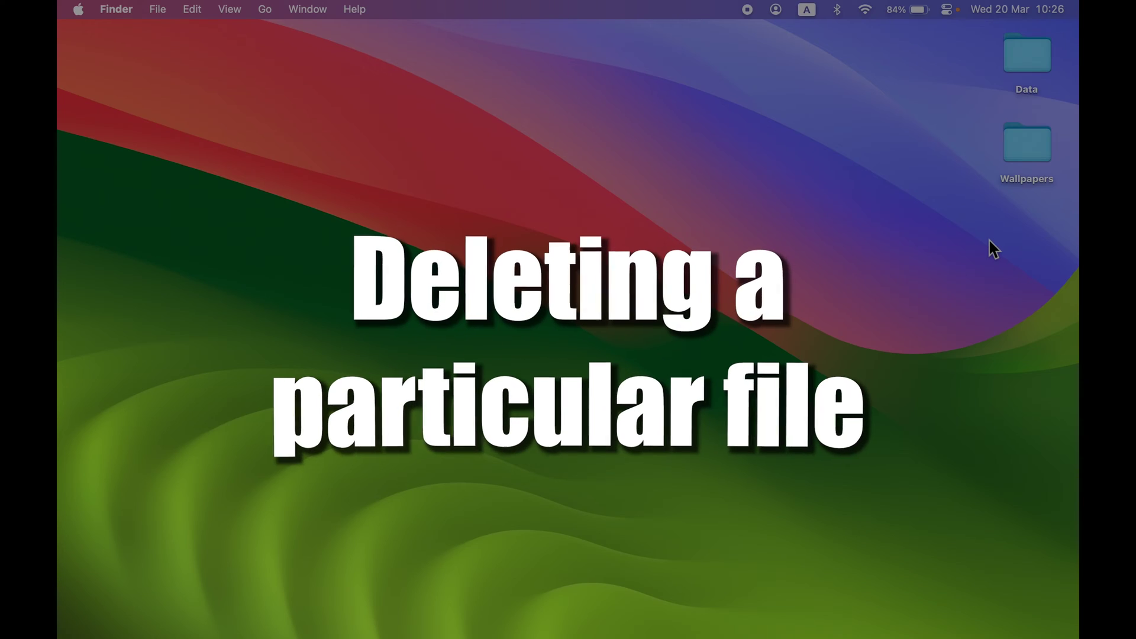
Open Wallpapers and view WP 1.jpg's context menu without deleting, then close the folder
{"action": "left_click", "coordinate": [1027, 149]}
{"action": "double_click", "coordinate": [1027, 149]}
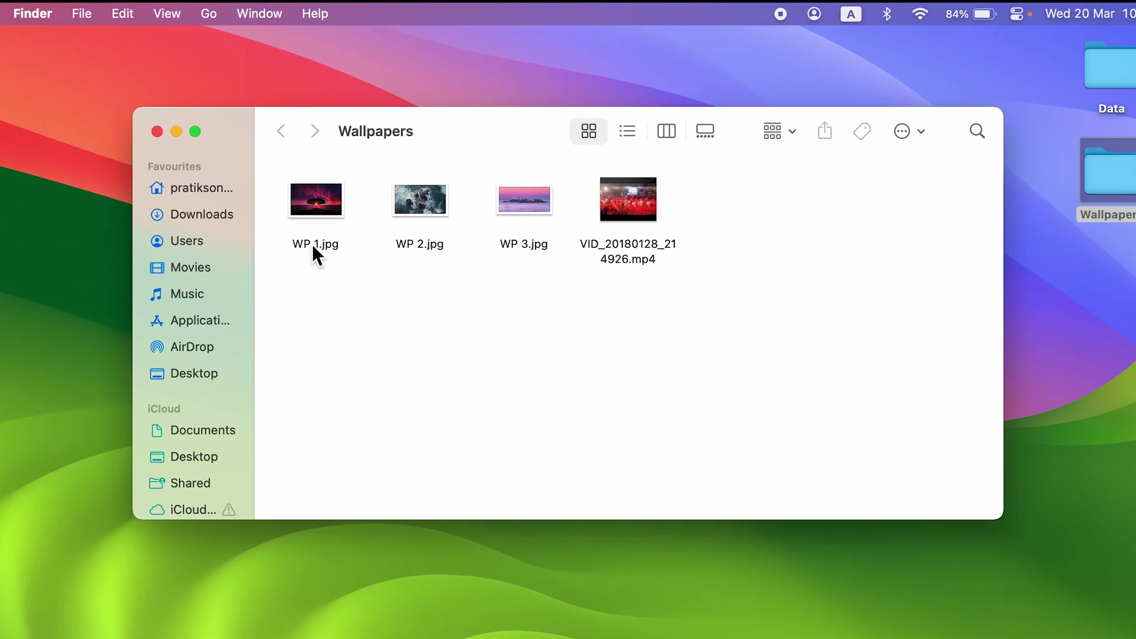
{"action": "left_click", "coordinate": [353, 204]}
{"action": "right_click", "coordinate": [312, 252]}
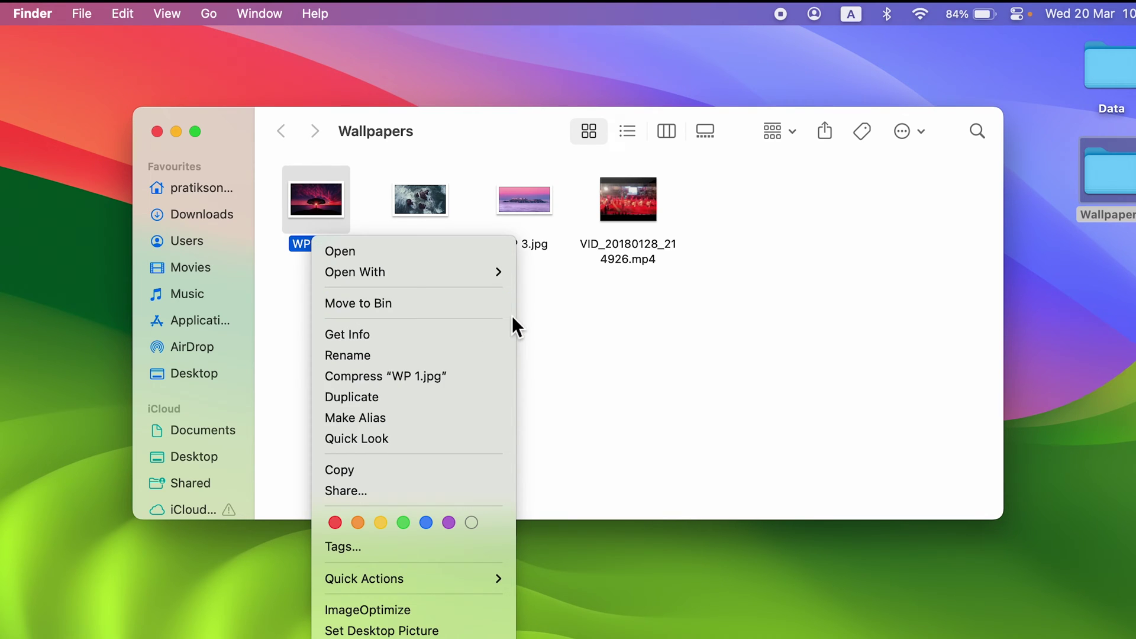
{"action": "left_click", "coordinate": [544, 314]}
{"action": "left_click", "coordinate": [321, 306]}
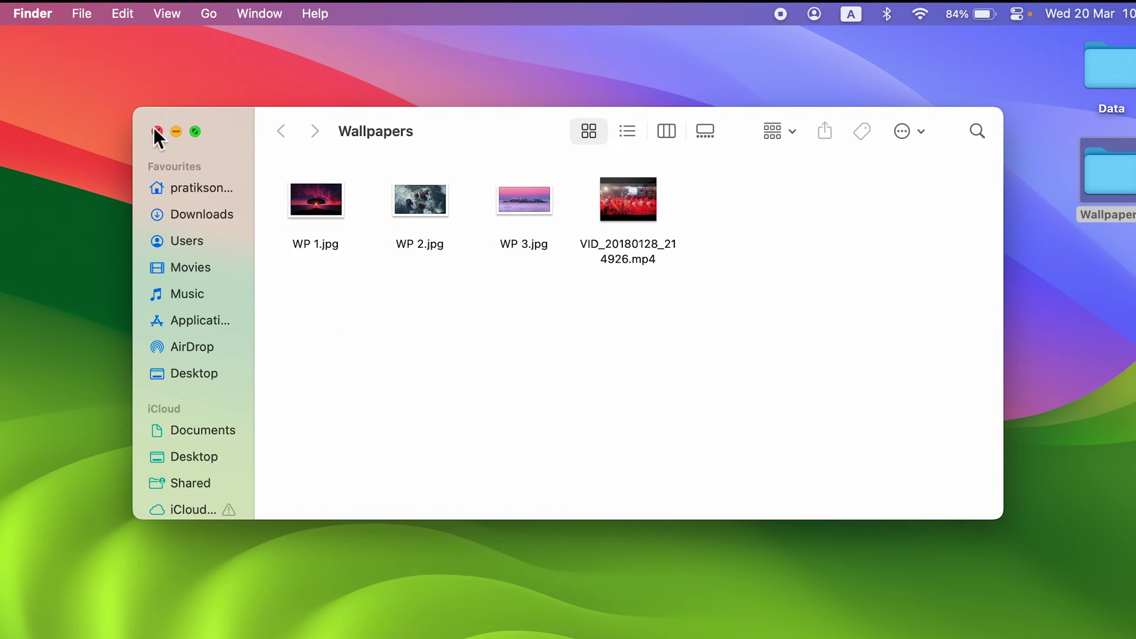
{"action": "left_click", "coordinate": [156, 131]}
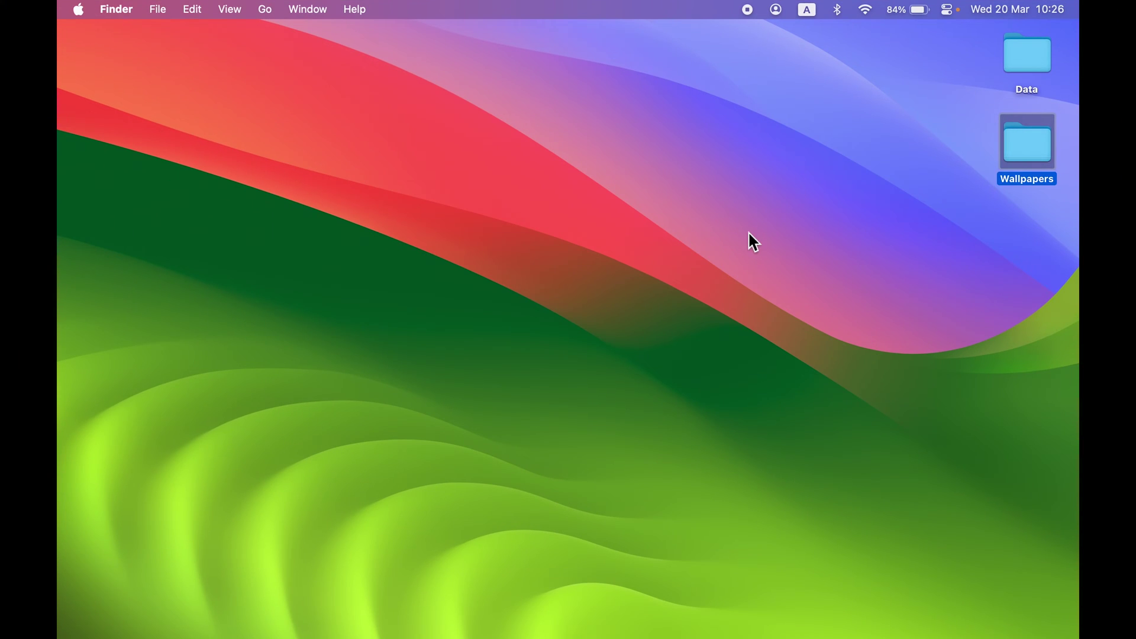
{"action": "left_click", "coordinate": [748, 231]}
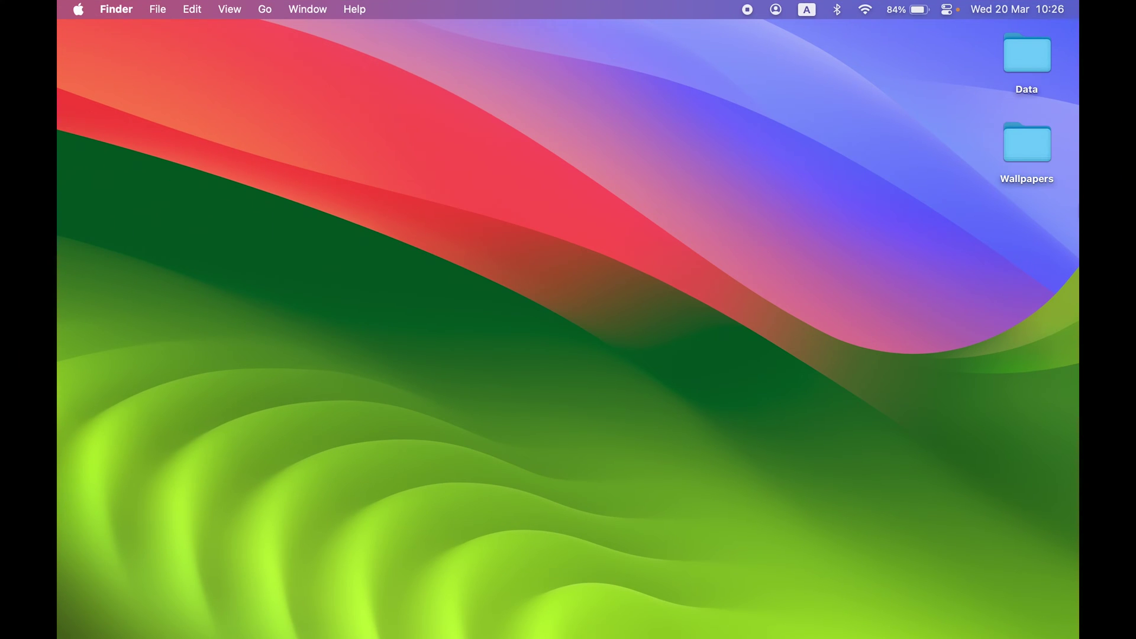
Reopen Wallpapers and delete WP 1.jpg and WP 2.jpg with Cmd+Delete
{"action": "double_click", "coordinate": [1031, 154]}
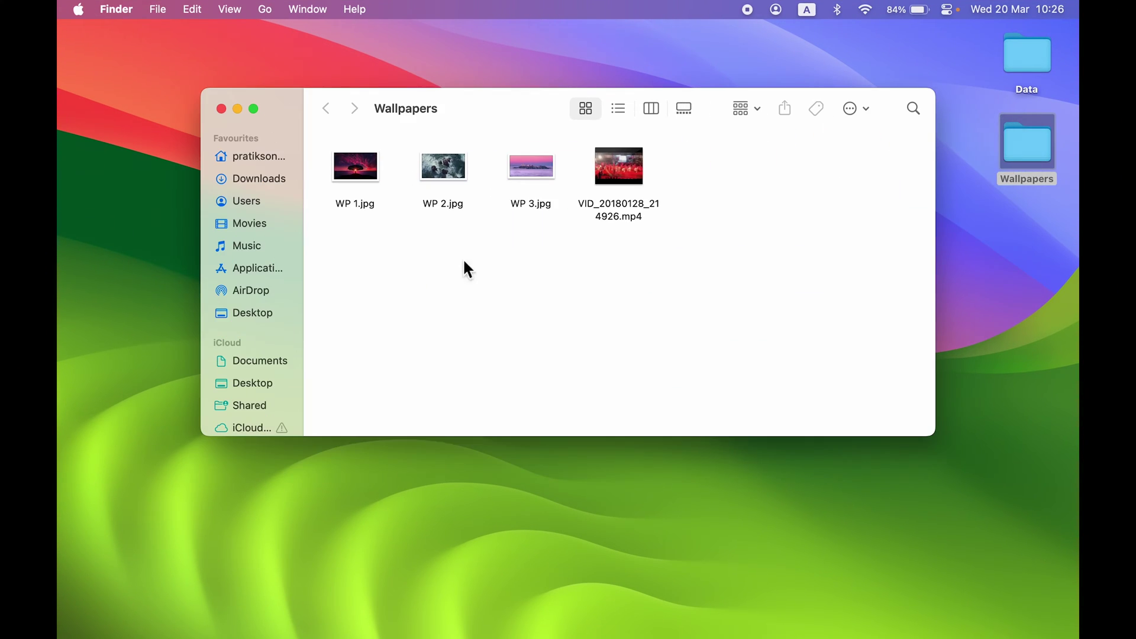
{"action": "left_click", "coordinate": [357, 207]}
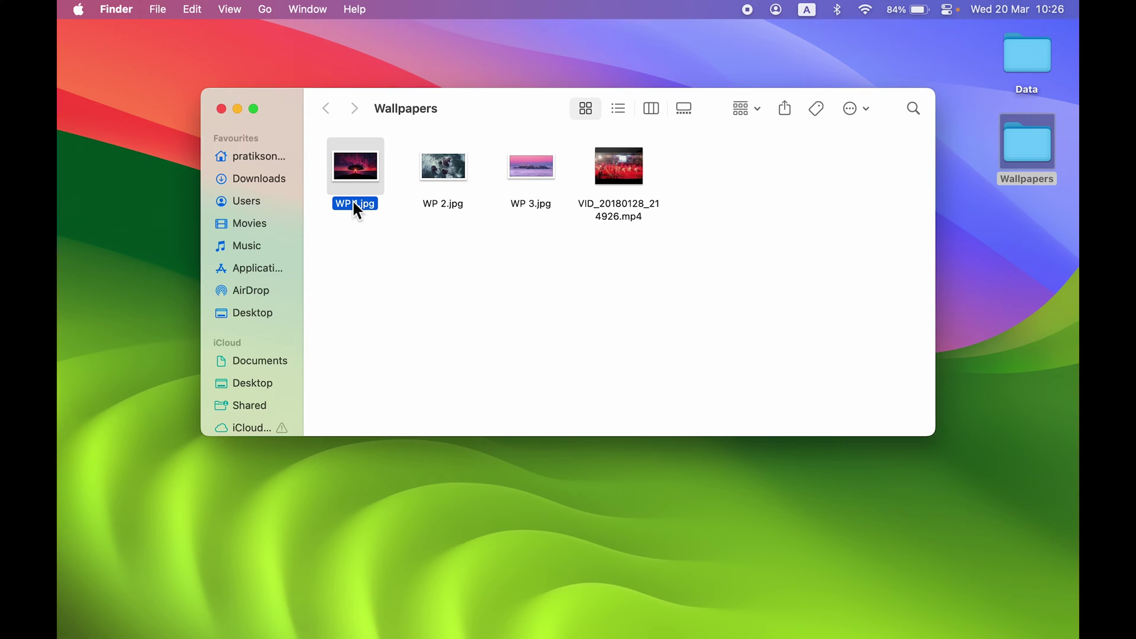
{"action": "key", "text": "super+BackSpace"}
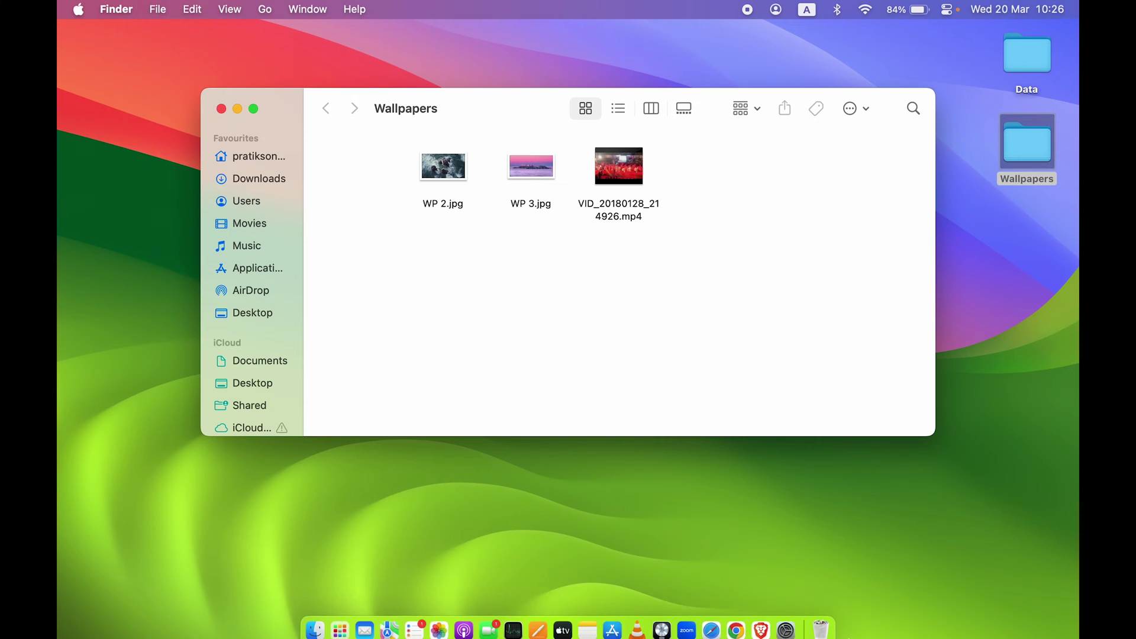
{"action": "left_click", "coordinate": [442, 202]}
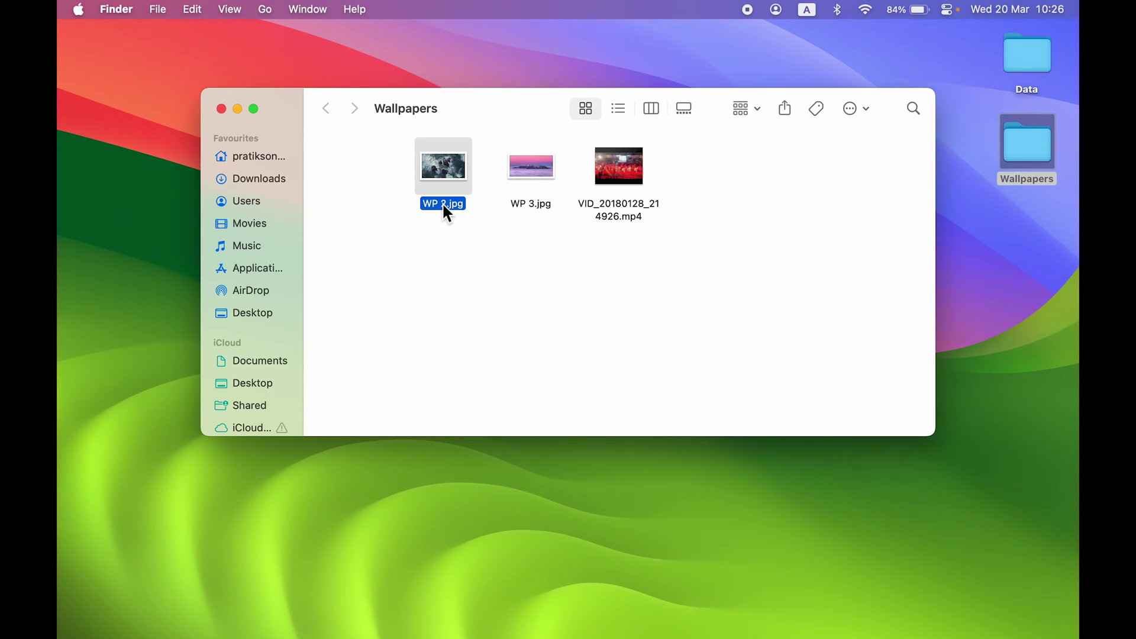
{"action": "key", "text": "super+BackSpace"}
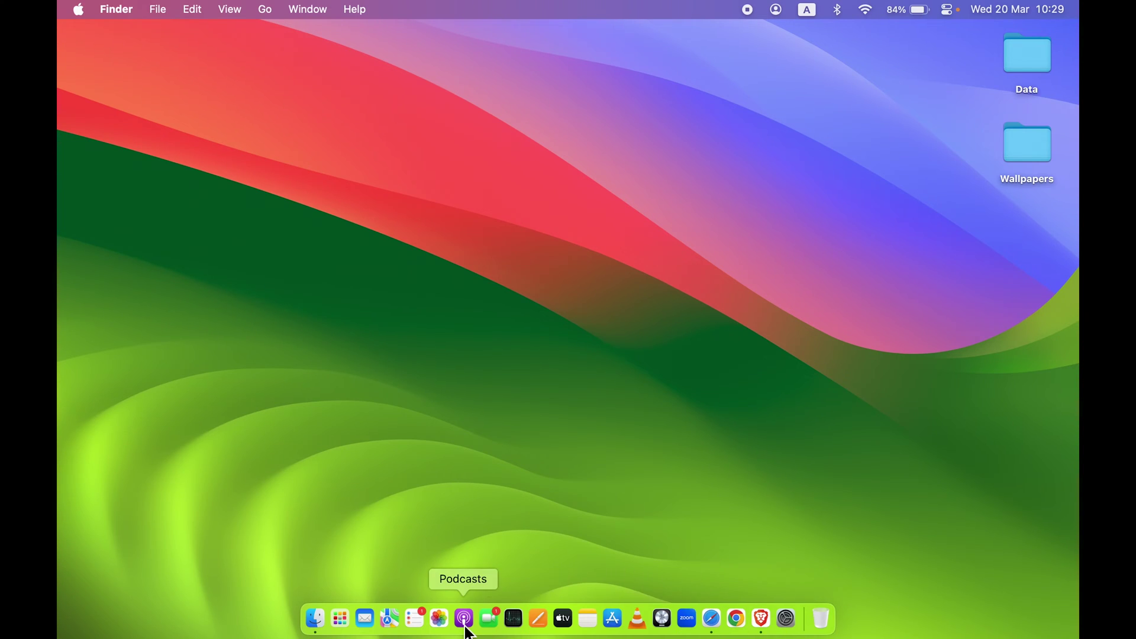
{"action": "left_click", "coordinate": [341, 623]}
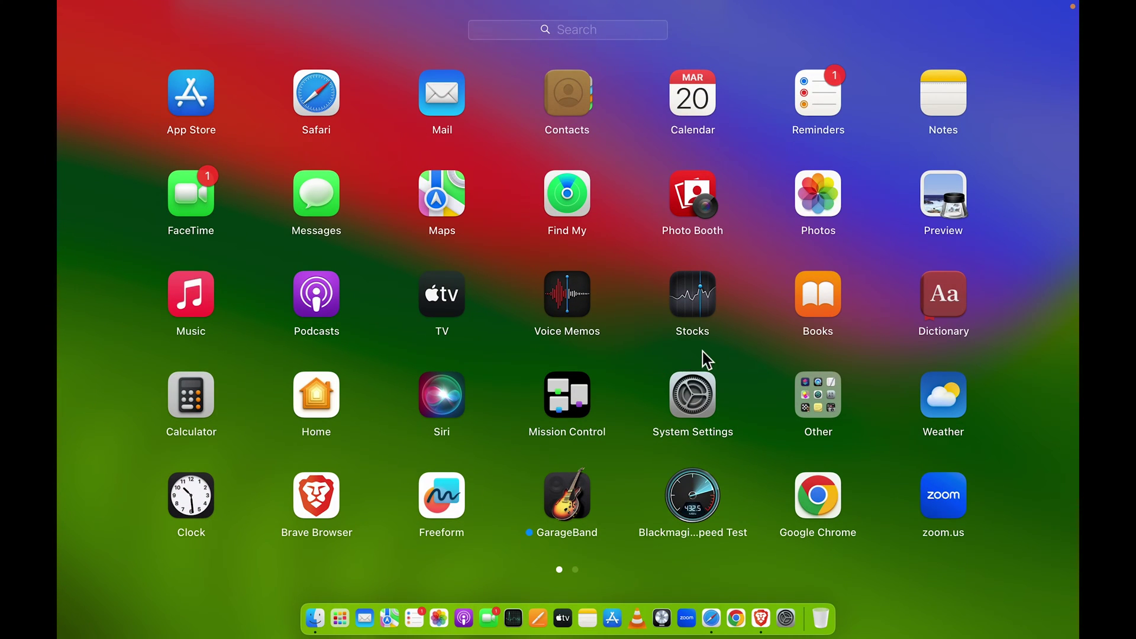
{"action": "scroll", "coordinate": [714, 358], "scroll_direction": "right", "scroll_amount": 3}
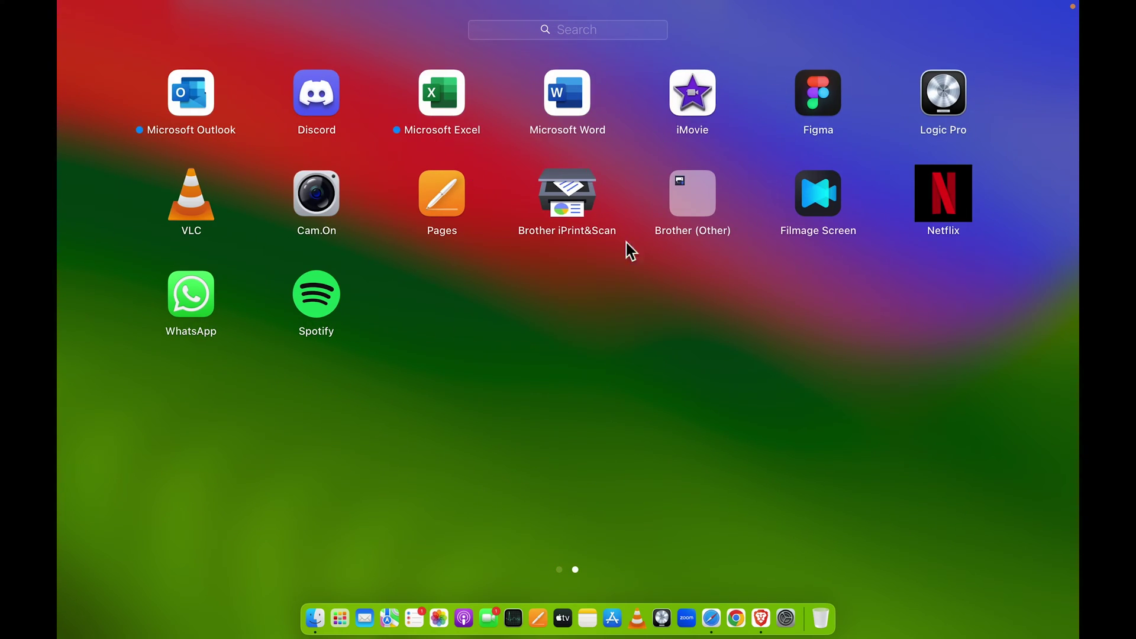
{"action": "scroll", "coordinate": [592, 414], "scroll_direction": "left", "scroll_amount": 3}
{"action": "left_click", "coordinate": [1042, 491]}
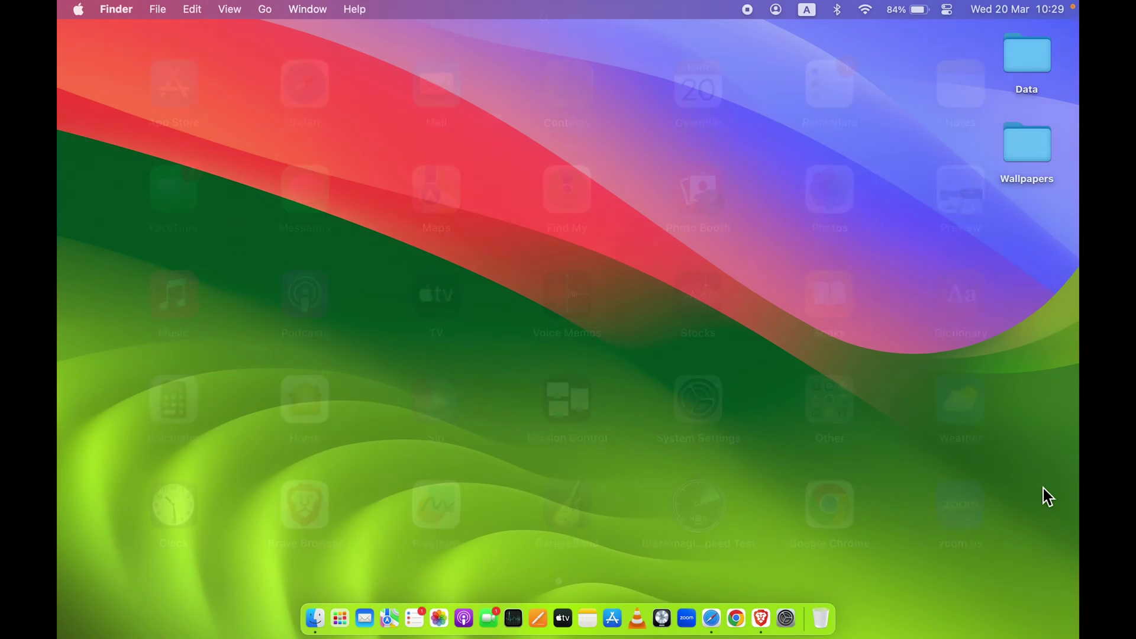
{"action": "left_click", "coordinate": [789, 623]}
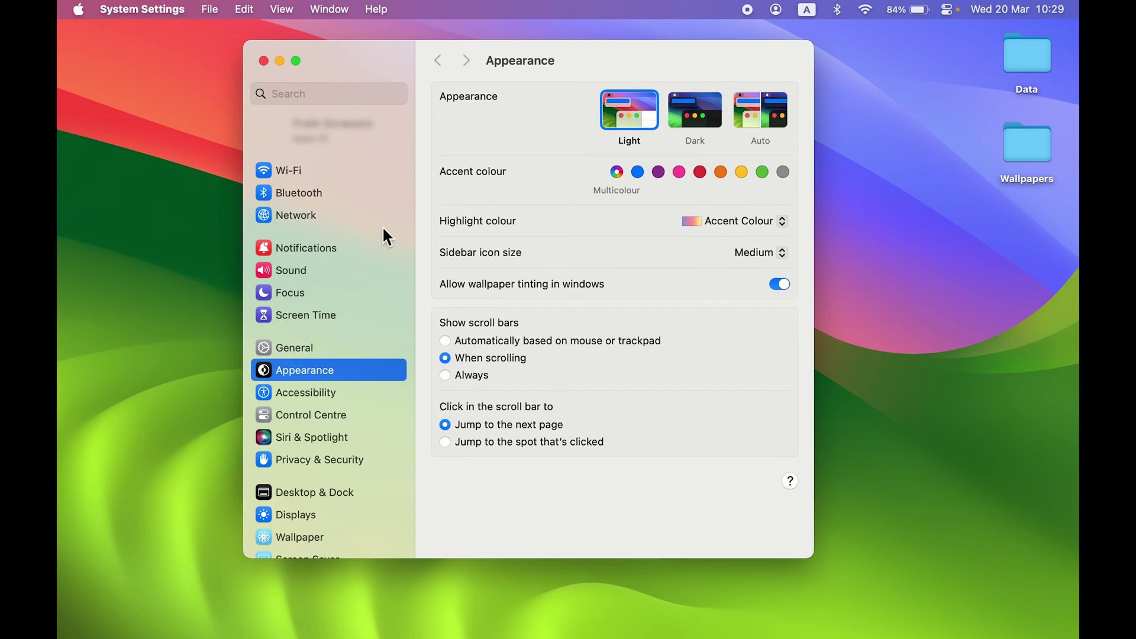
{"action": "left_click", "coordinate": [264, 61]}
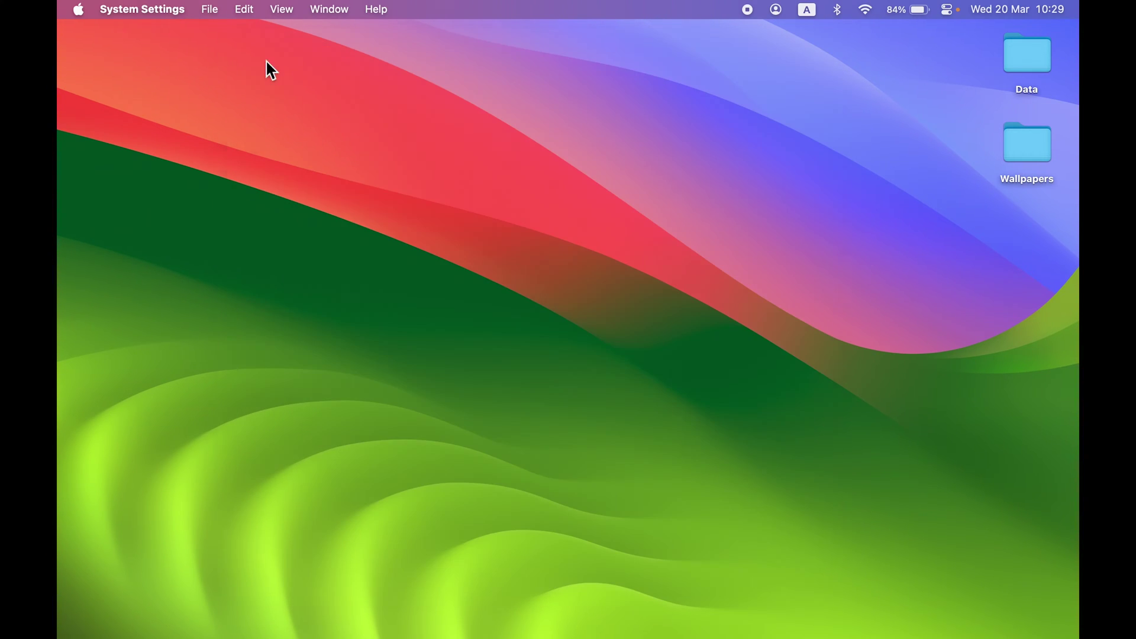
{"action": "mouse_move", "coordinate": [969, 638]}
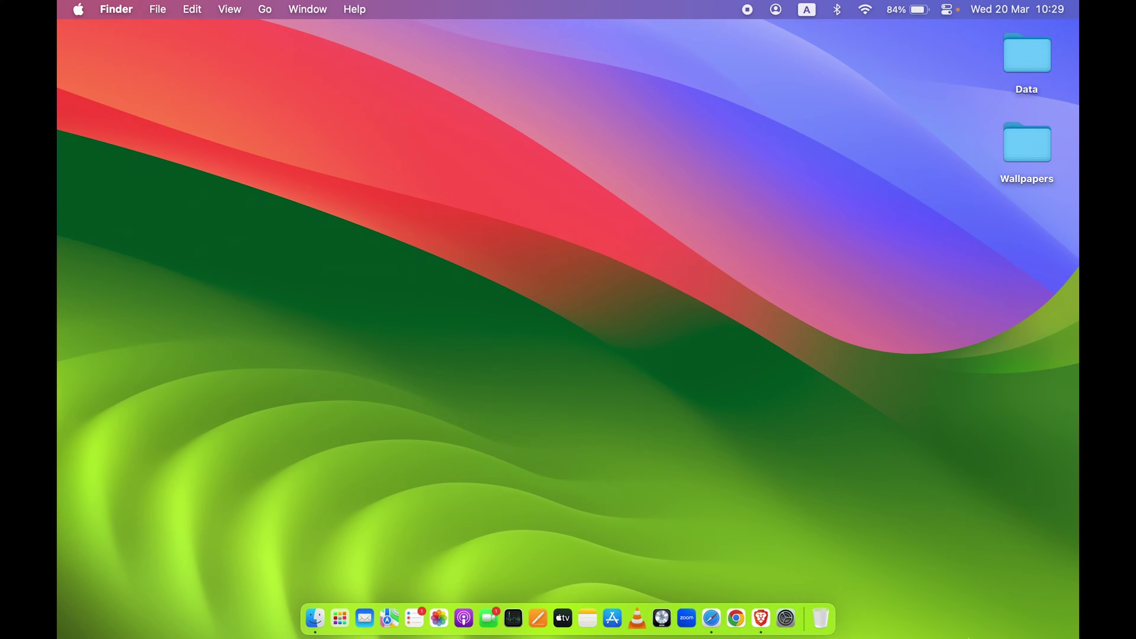
{"action": "key", "text": "super+space"}
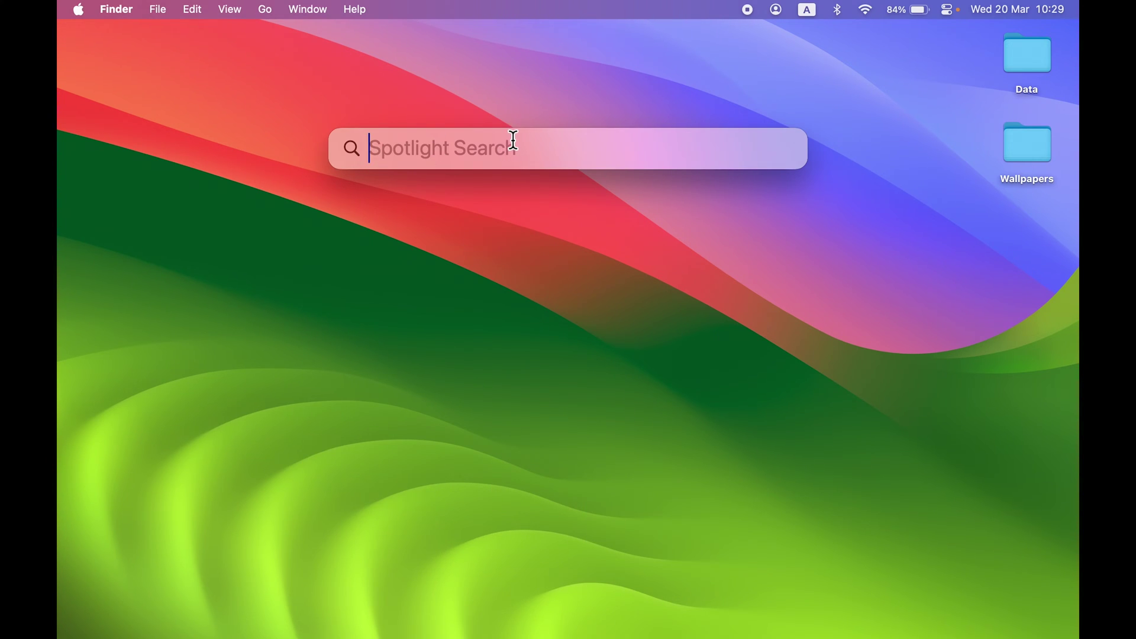
{"action": "type", "text": "system"}
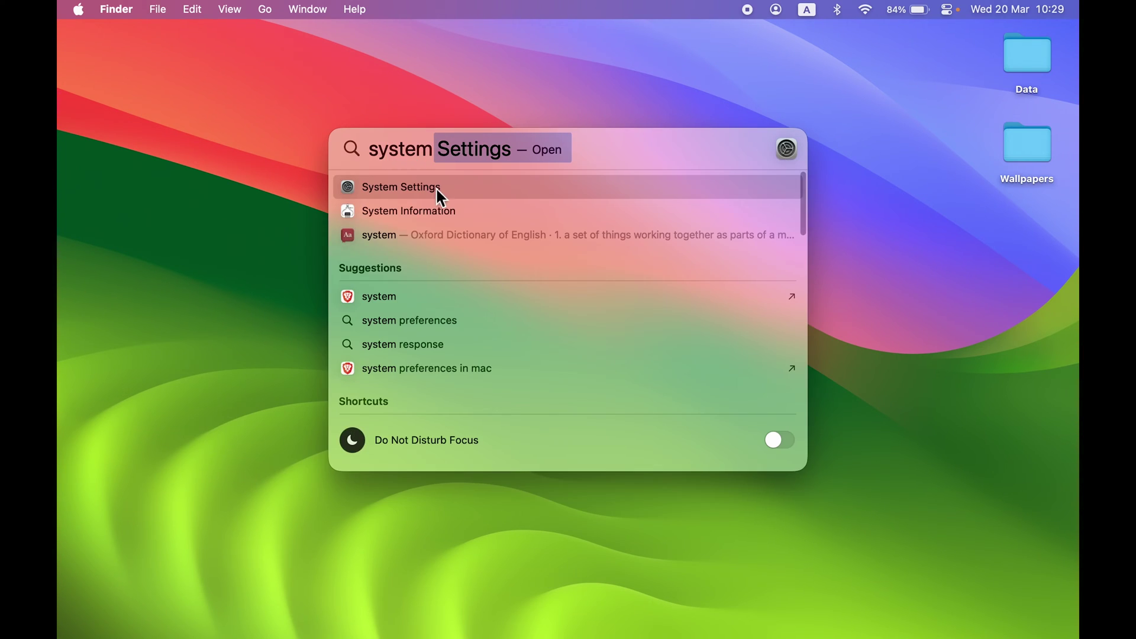
{"action": "key", "text": "BackSpace"}
{"action": "key", "text": "BackSpace"}
{"action": "key", "text": "BackSpace"}
{"action": "key", "text": "BackSpace"}
{"action": "key", "text": "BackSpace"}
{"action": "key", "text": "BackSpace"}
{"action": "key", "text": "BackSpace"}
{"action": "key", "text": "BackSpace"}
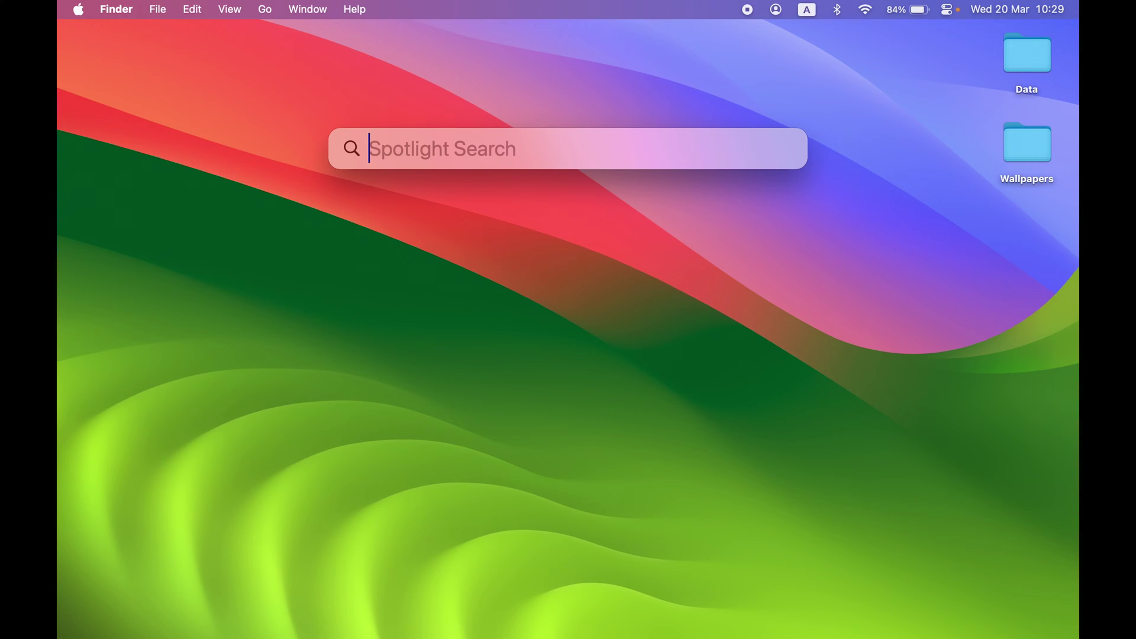
{"action": "type", "text": "app"}
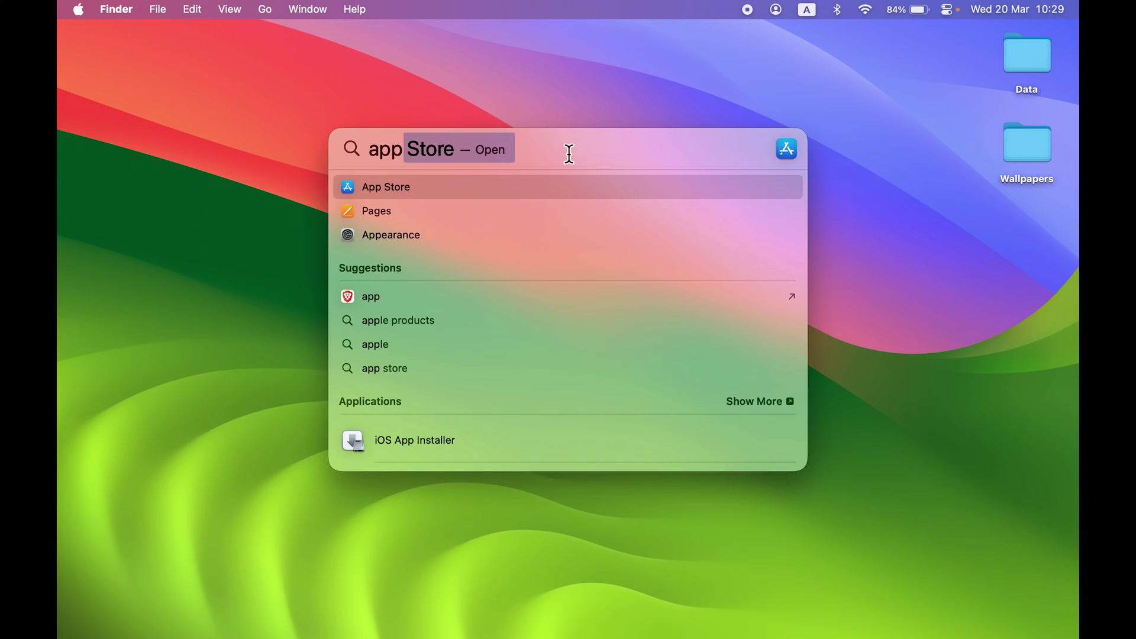
{"action": "key", "text": "BackSpace"}
{"action": "key", "text": "BackSpace"}
{"action": "key", "text": "BackSpace"}
{"action": "key", "text": "BackSpace"}
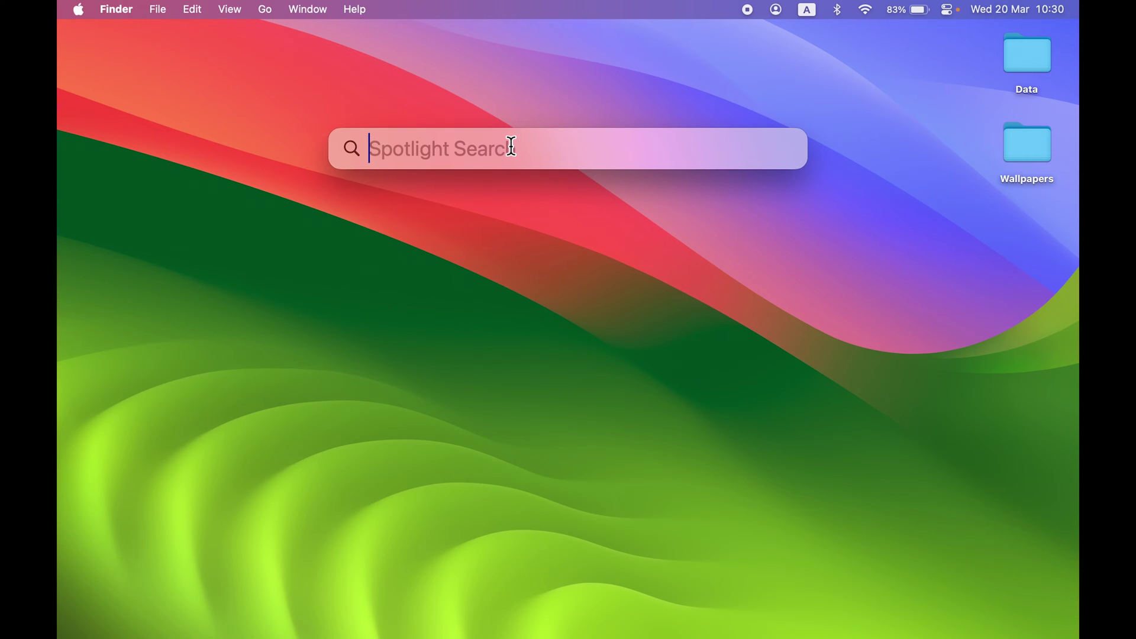
{"action": "key", "text": "Escape"}
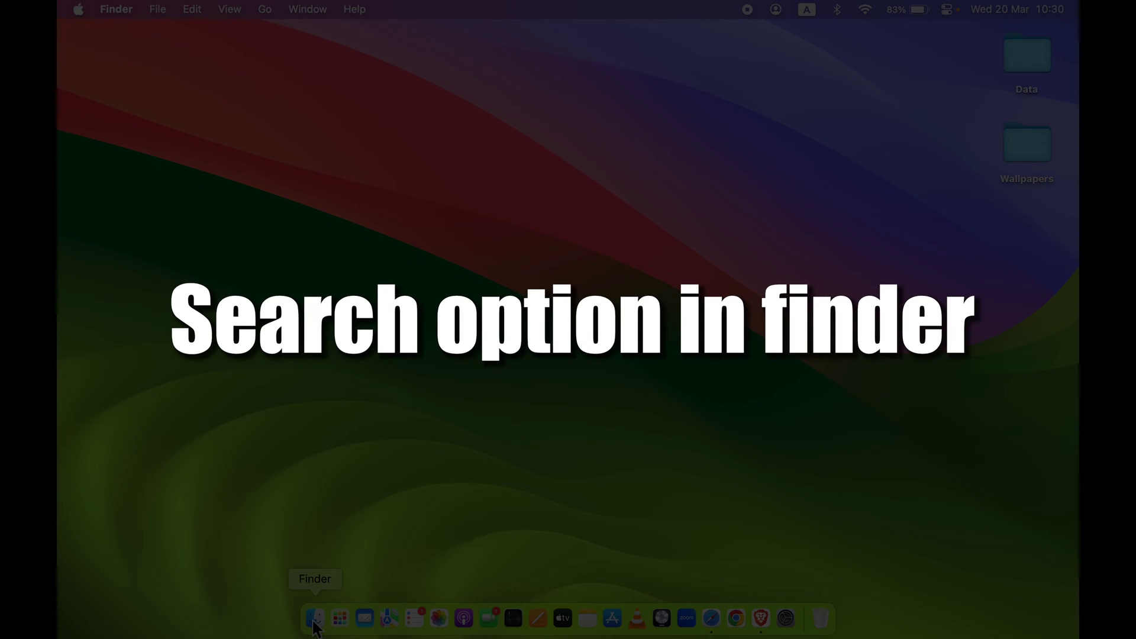
{"action": "left_click", "coordinate": [314, 621]}
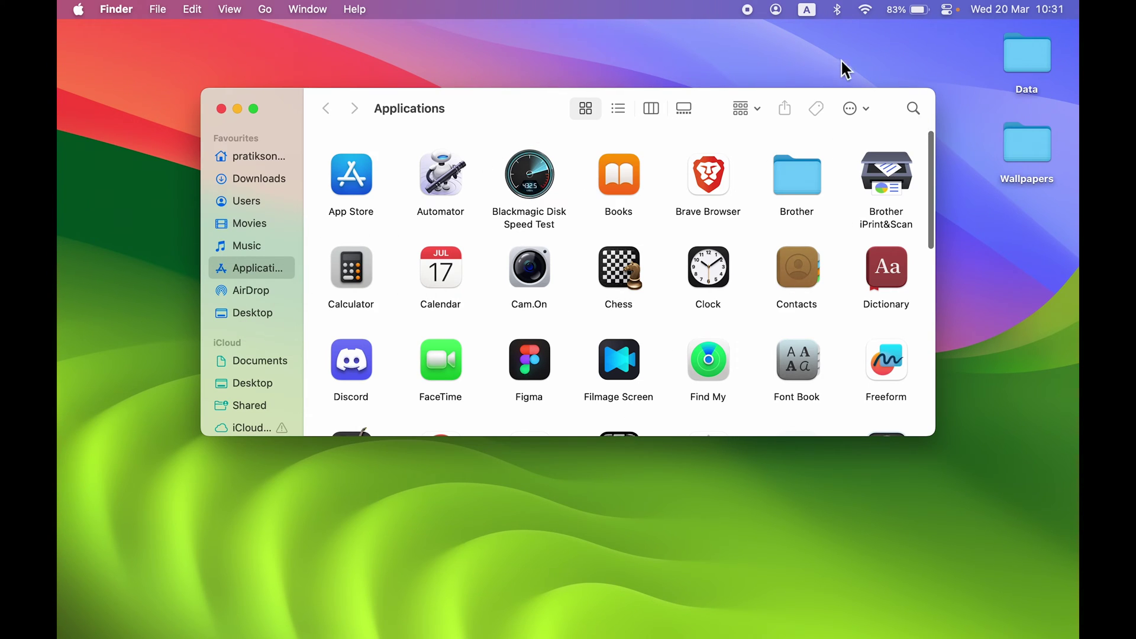
{"action": "left_click", "coordinate": [911, 108]}
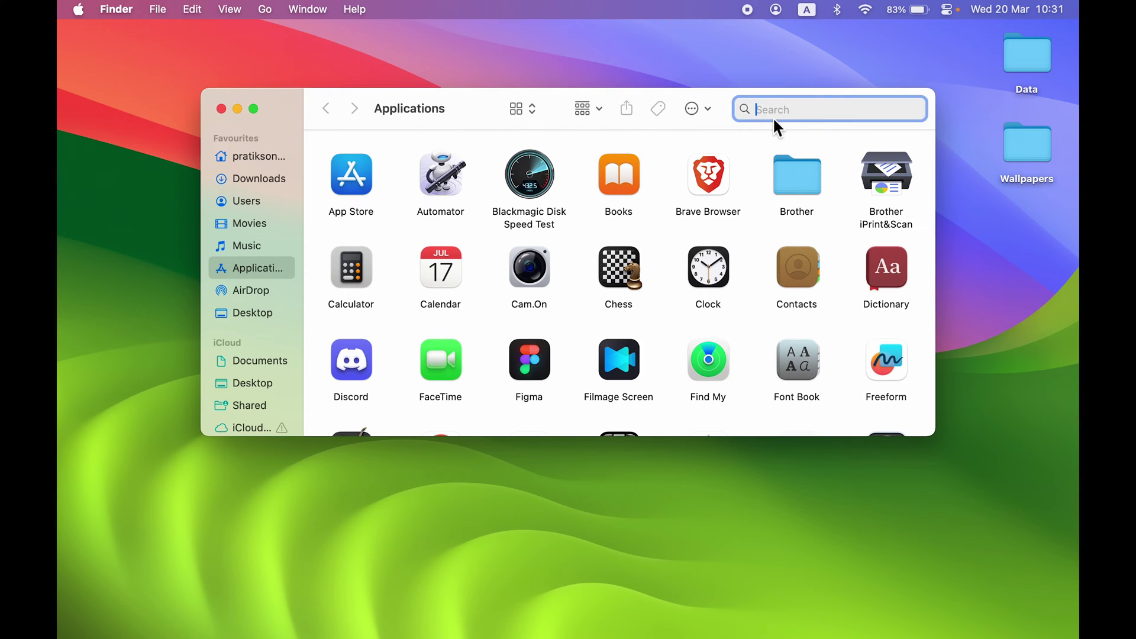
{"action": "type", "text": "document"}
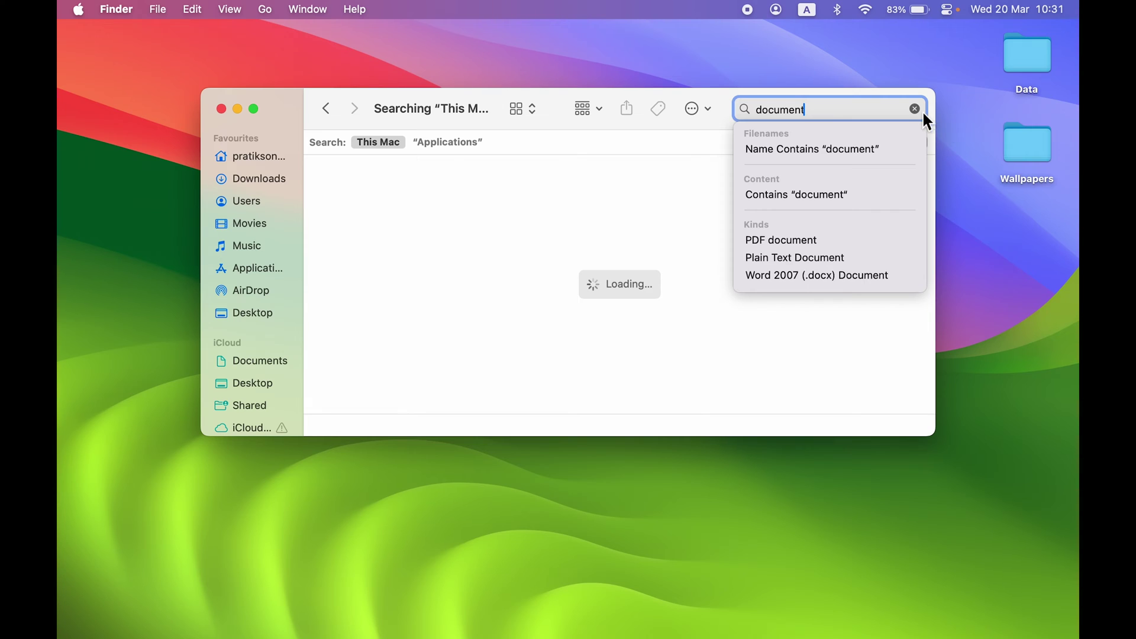
{"action": "left_click", "coordinate": [914, 108]}
{"action": "left_click", "coordinate": [221, 109]}
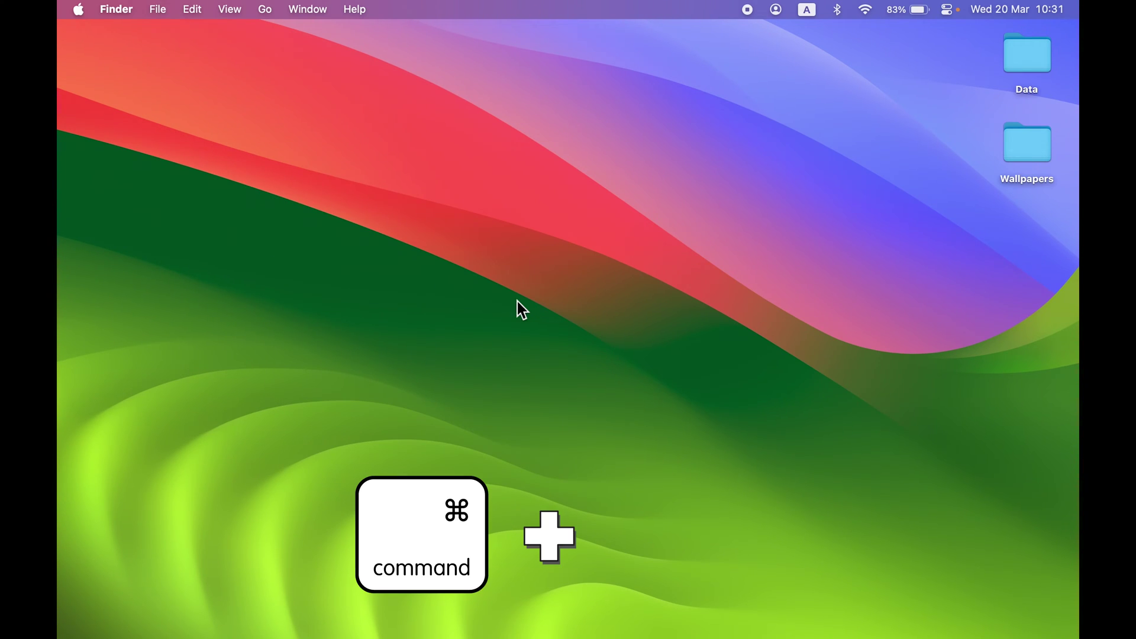
{"action": "key", "text": "super+f"}
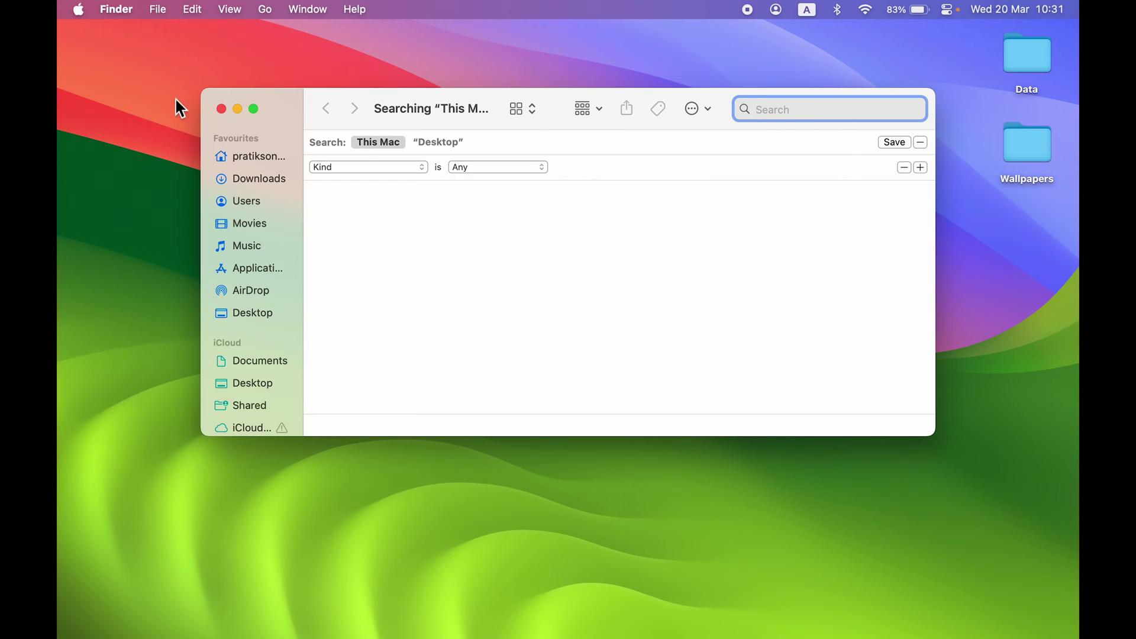
{"action": "type", "text": "pdf"}
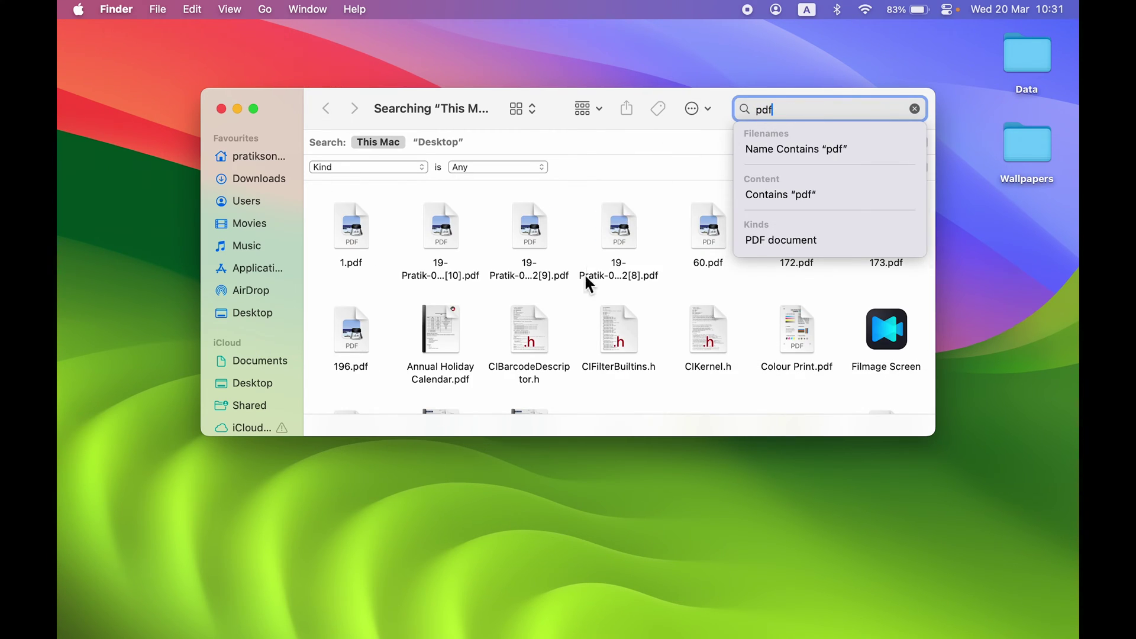
{"action": "key", "text": "Down"}
{"action": "key", "text": "Down"}
{"action": "key", "text": "Down"}
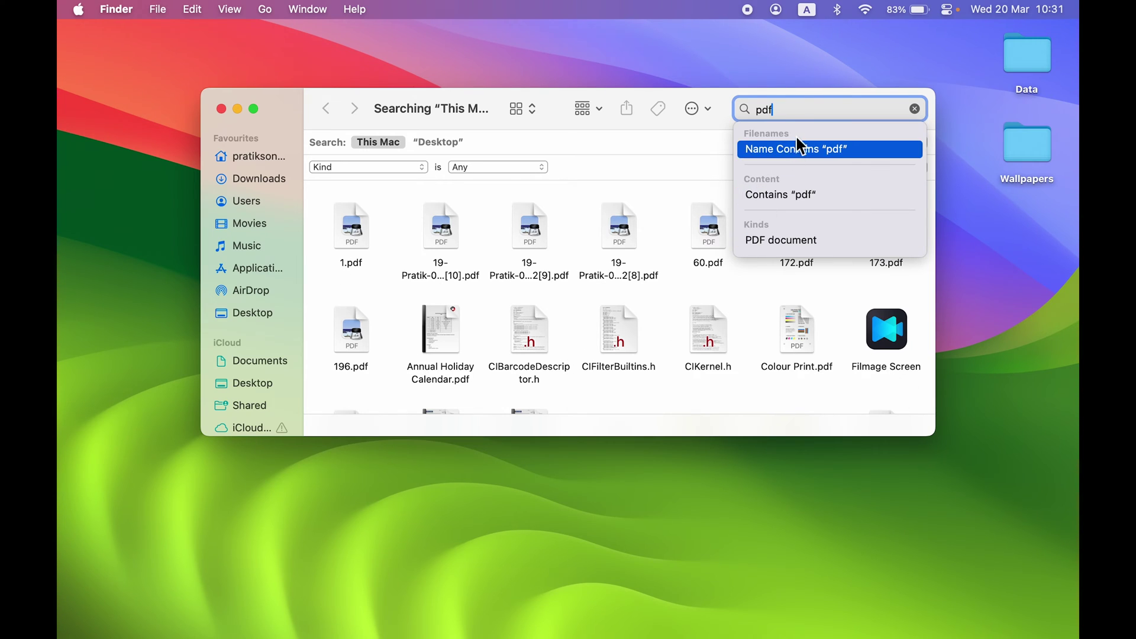
{"action": "key", "text": "BackSpace"}
{"action": "key", "text": "BackSpace"}
{"action": "key", "text": "BackSpace"}
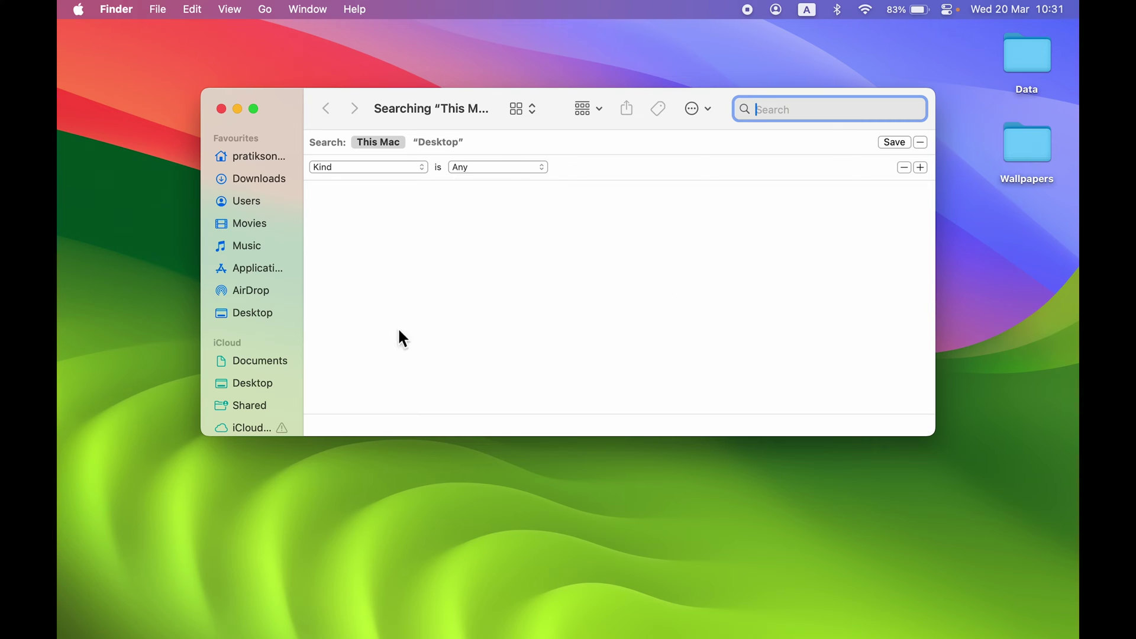
{"action": "left_click", "coordinate": [221, 109]}
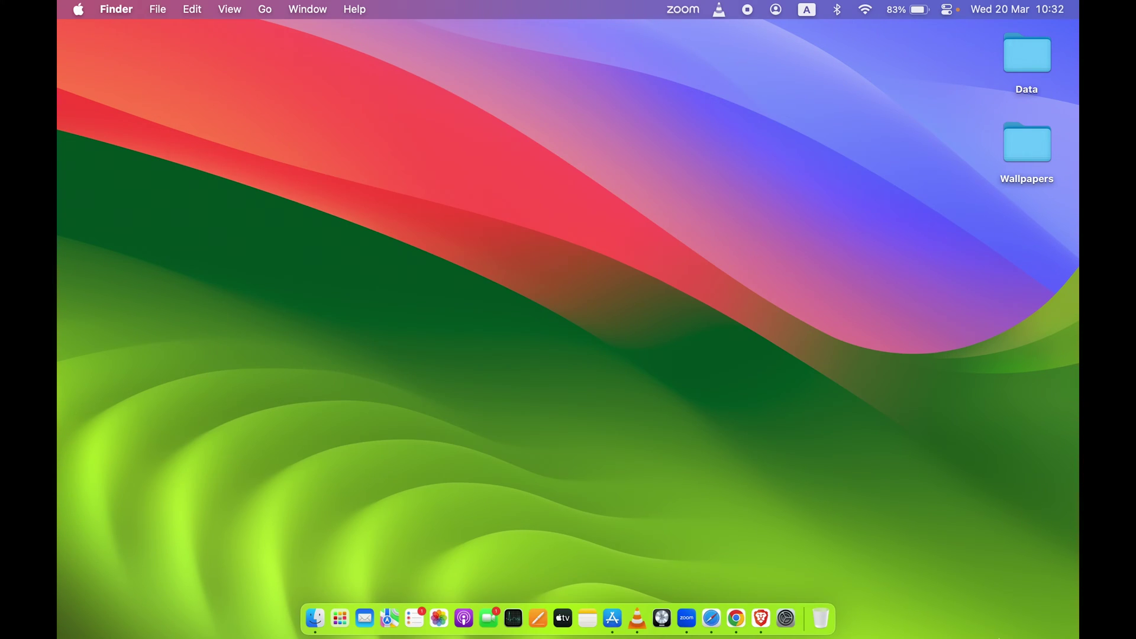
Launch Chrome, Zoom, VLC and the App Store from the Dock, then quit the App Store
{"action": "left_click", "coordinate": [737, 621]}
{"action": "left_click", "coordinate": [686, 619]}
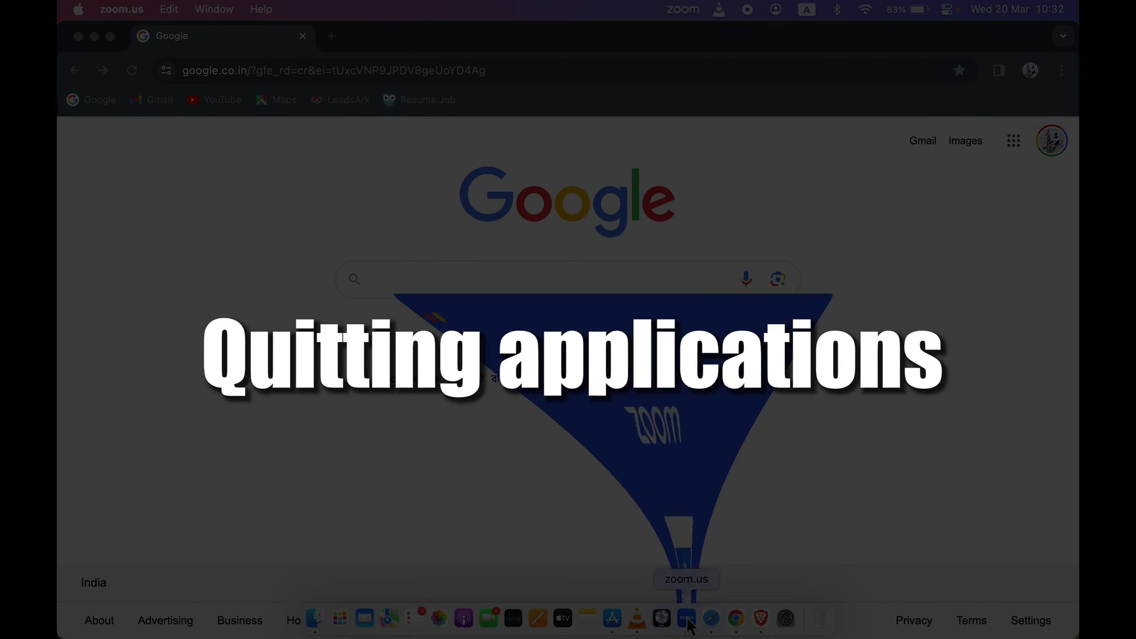
{"action": "left_click", "coordinate": [636, 631]}
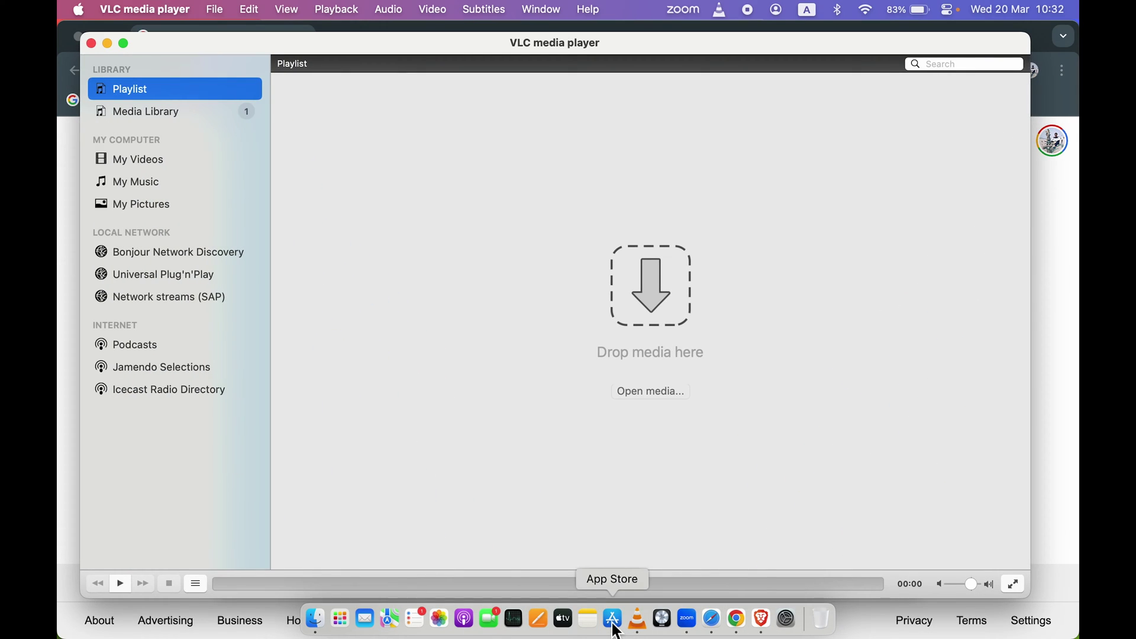
{"action": "left_click", "coordinate": [615, 626]}
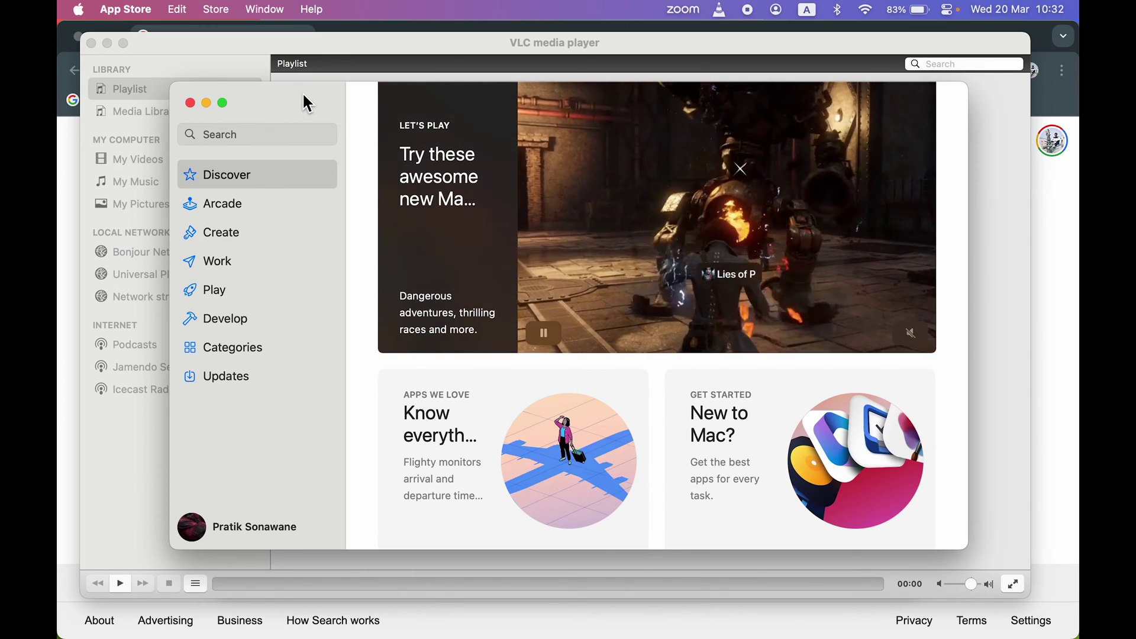
{"action": "left_click", "coordinate": [127, 11]}
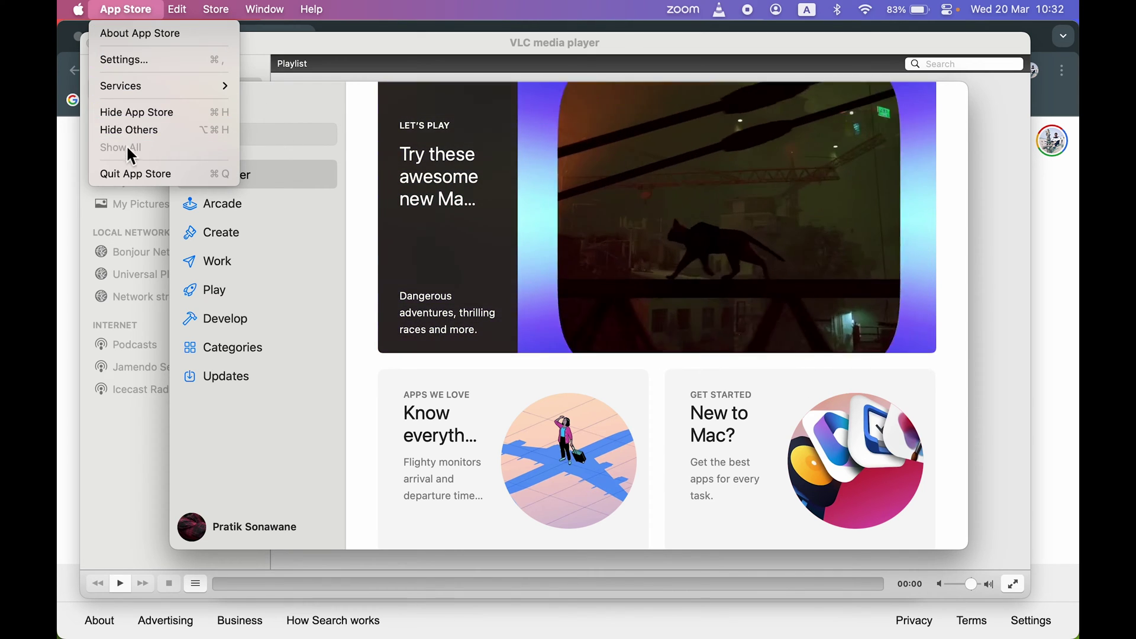
{"action": "left_click", "coordinate": [158, 174]}
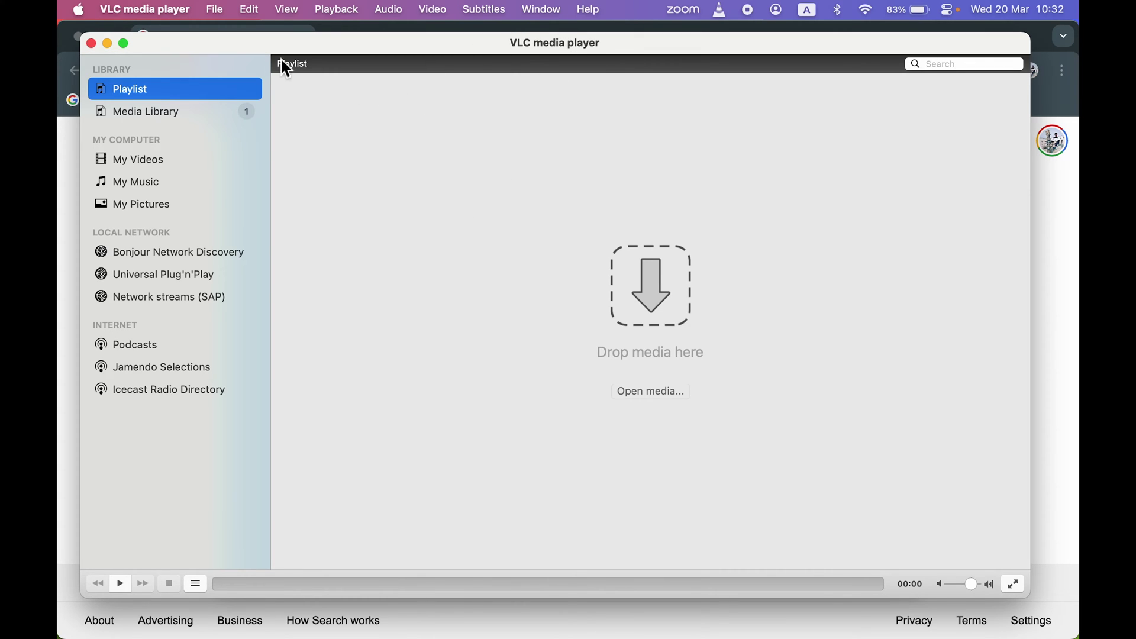
Quit VLC and Zoom with Cmd+Q and minimize the Chrome window
{"action": "left_click", "coordinate": [146, 9]}
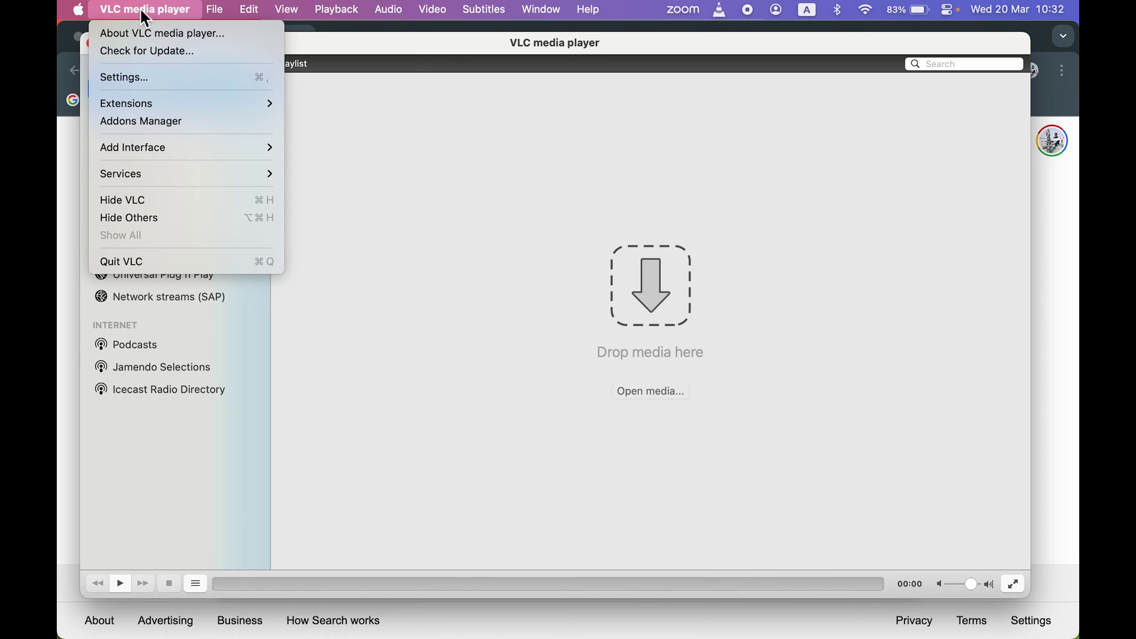
{"action": "left_click", "coordinate": [431, 155]}
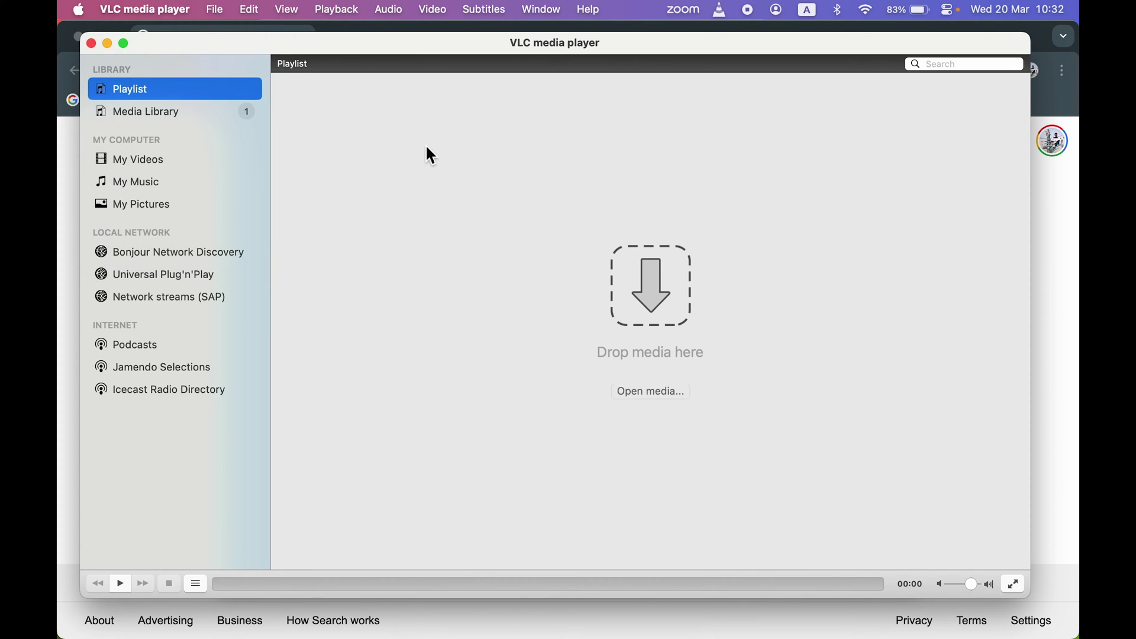
{"action": "key", "text": "super+q"}
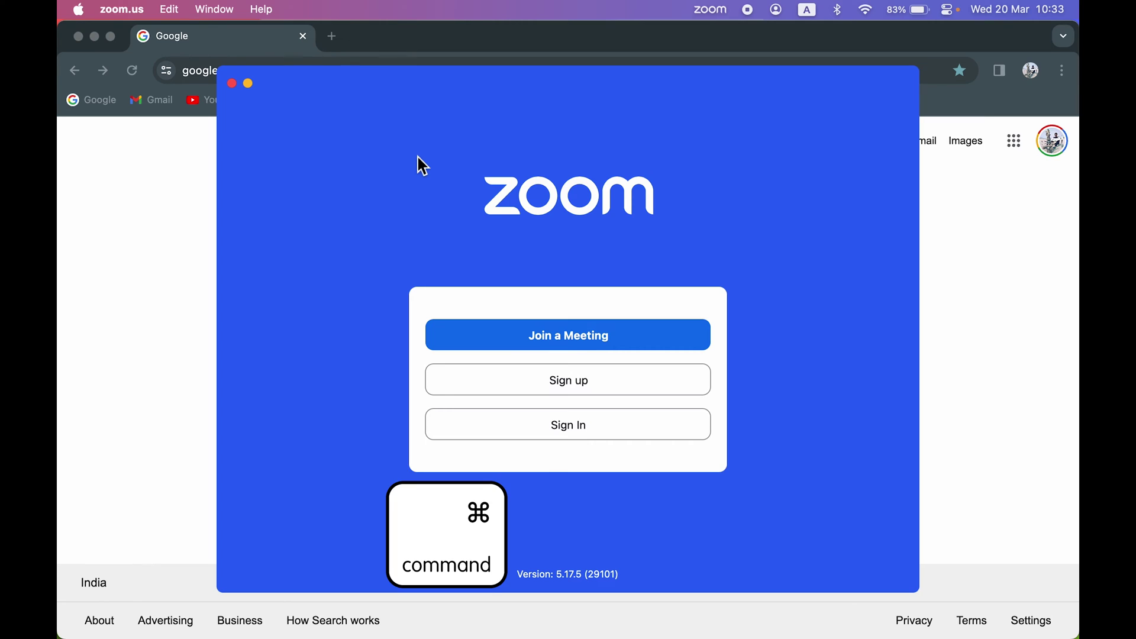
{"action": "key", "text": "super+q"}
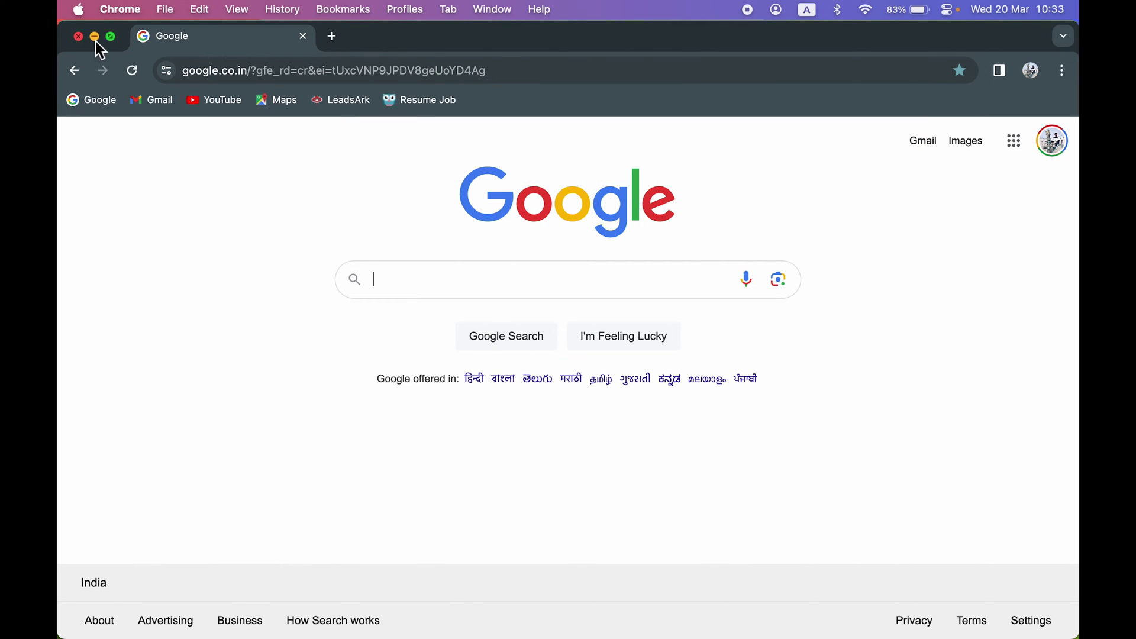
{"action": "left_click", "coordinate": [95, 41]}
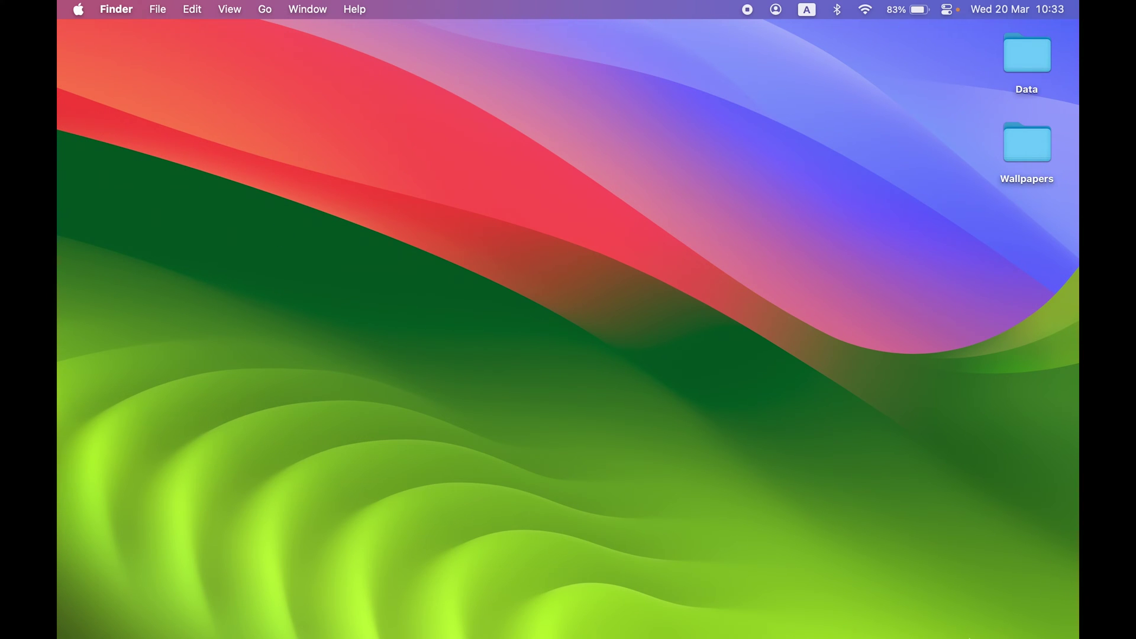
{"action": "mouse_move", "coordinate": [568, 637]}
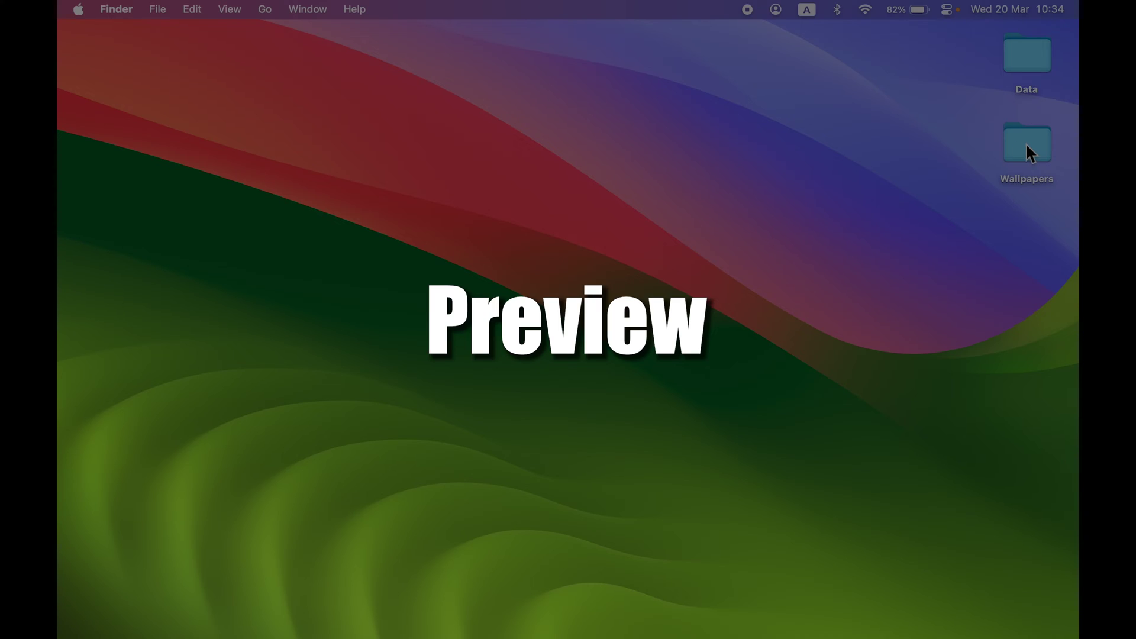
Open WP 1.jpg from the Wallpapers folder in Preview, then close it with Cmd+W
{"action": "double_click", "coordinate": [1027, 146]}
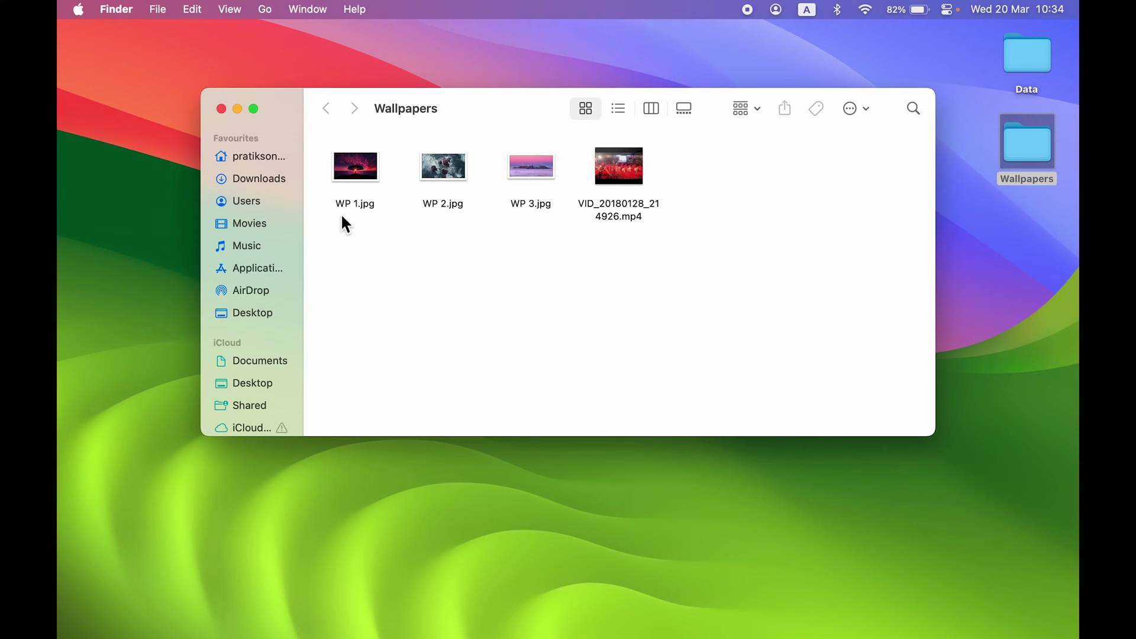
{"action": "double_click", "coordinate": [361, 204]}
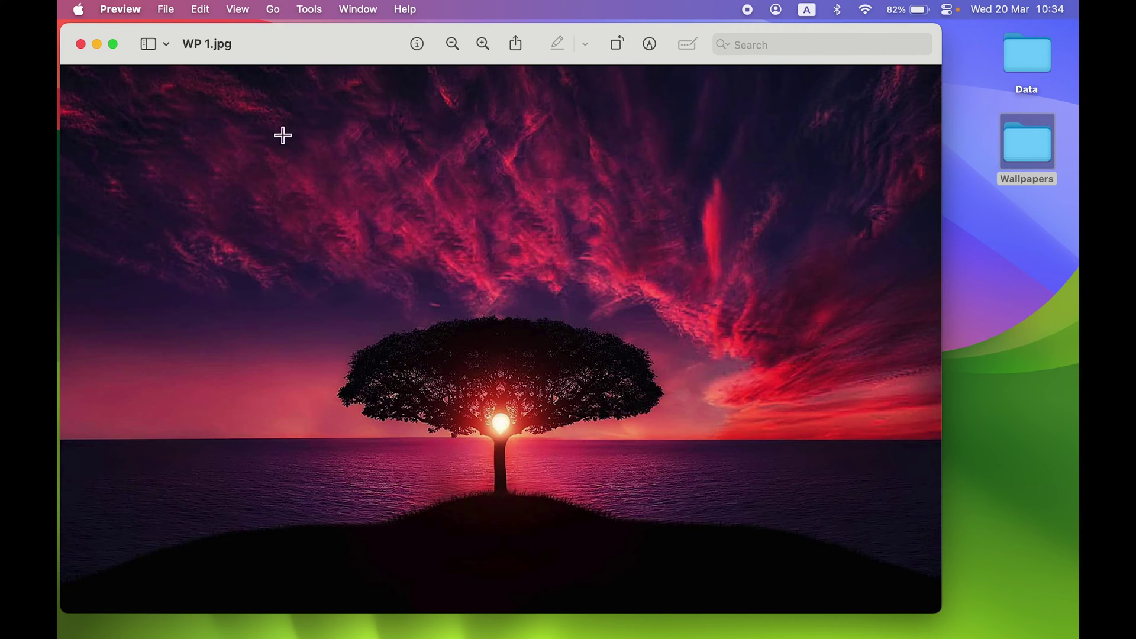
{"action": "key", "text": "super+w"}
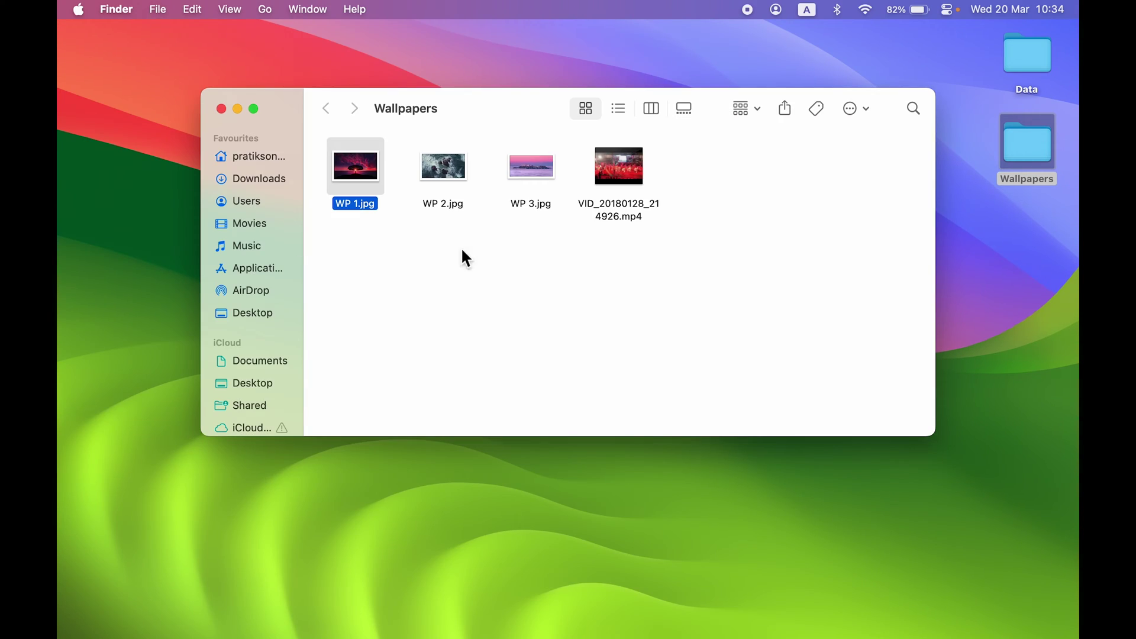
{"action": "left_click", "coordinate": [368, 258]}
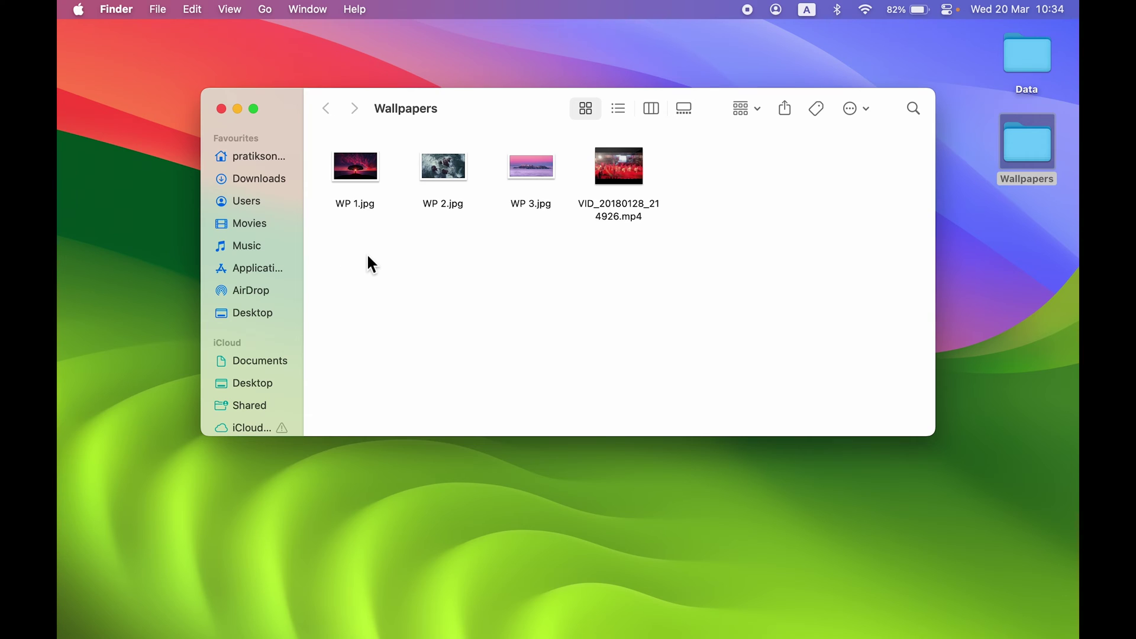
Quick Look WP 1.jpg with Space, dismiss it, and close the Wallpapers window
{"action": "left_click", "coordinate": [353, 204]}
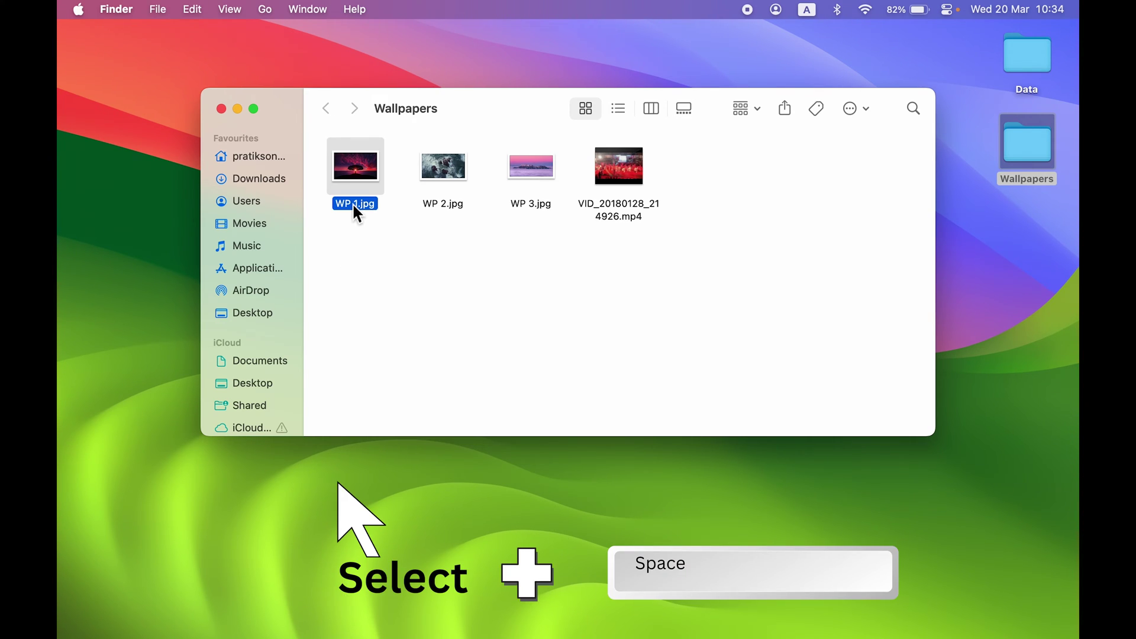
{"action": "key", "text": "space"}
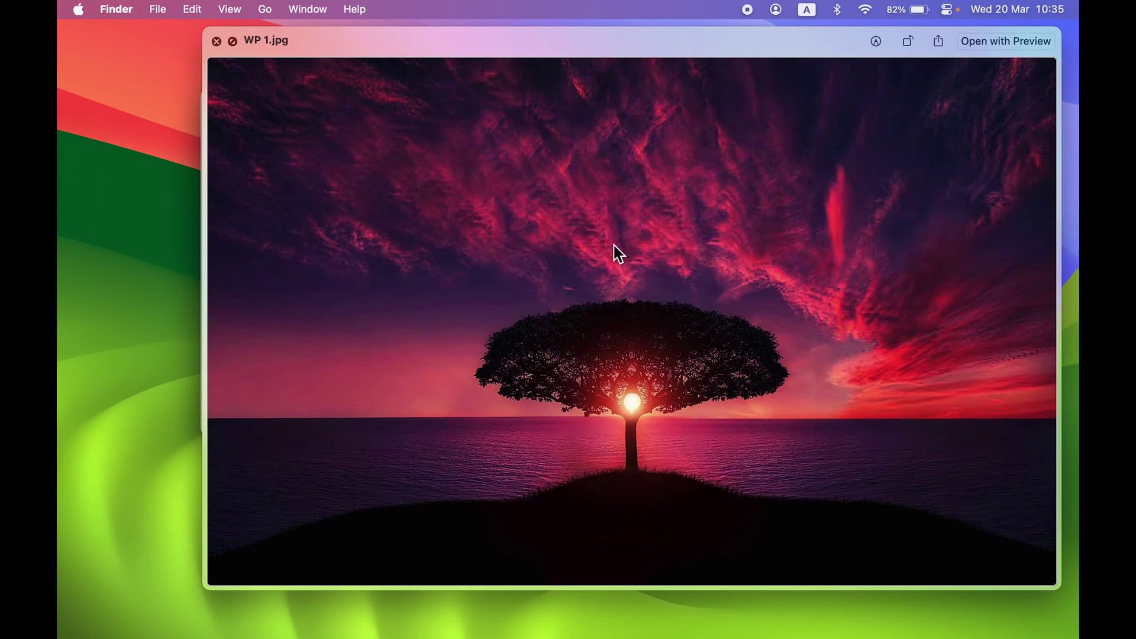
{"action": "key", "text": "space"}
{"action": "left_click", "coordinate": [413, 255]}
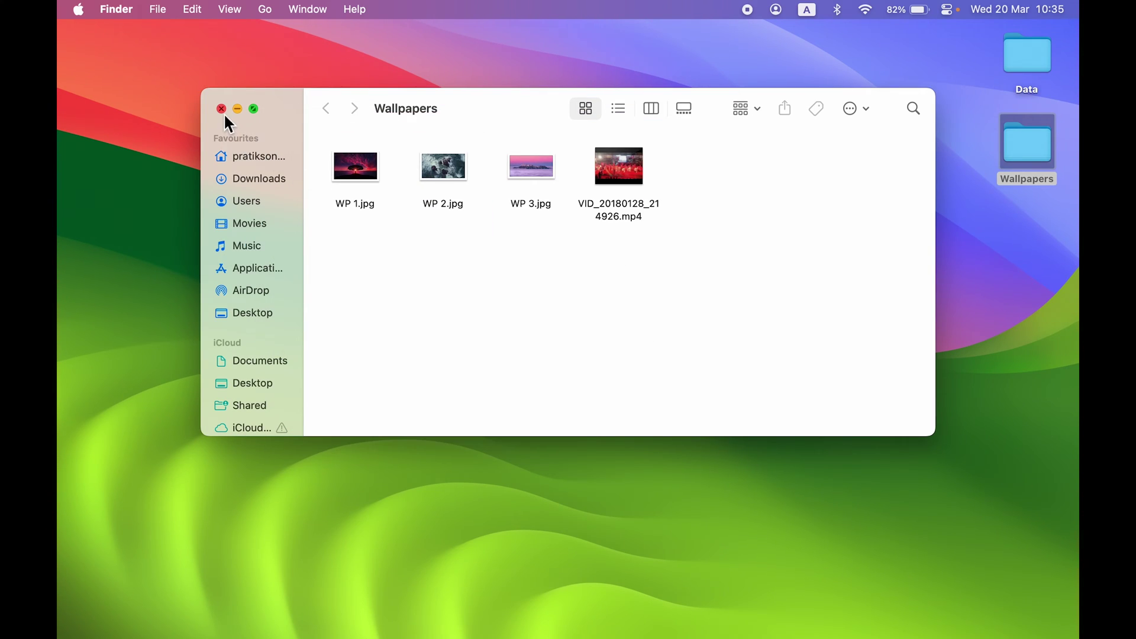
{"action": "left_click", "coordinate": [222, 110]}
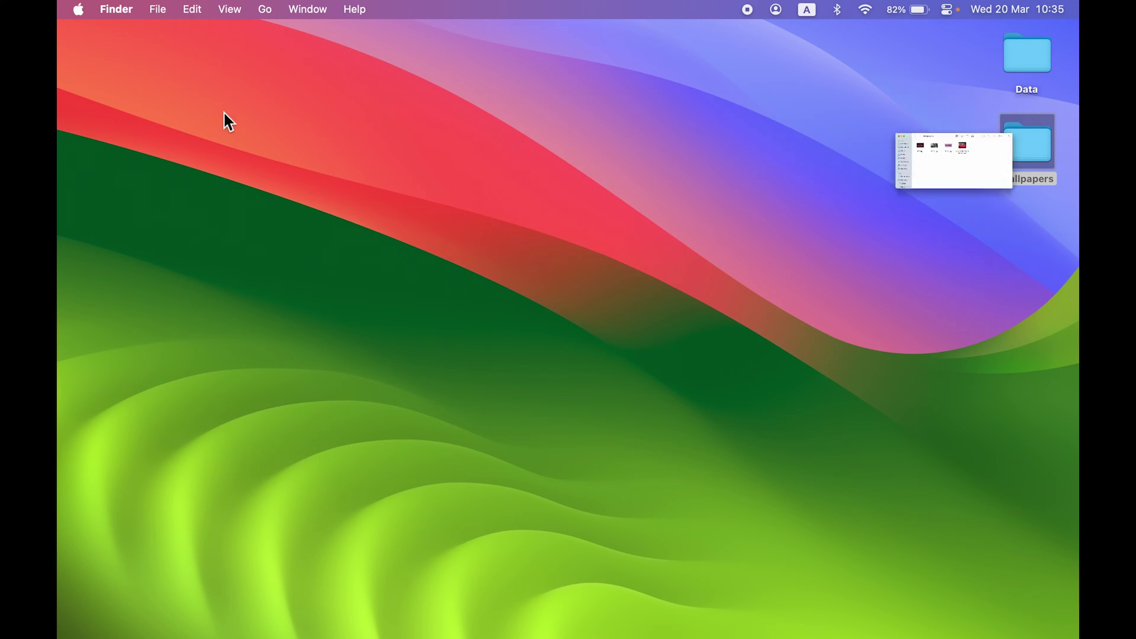
Quick Look Sample.pdf from Data > PDF files and scroll through its pages
{"action": "double_click", "coordinate": [1042, 44]}
{"action": "double_click", "coordinate": [886, 173]}
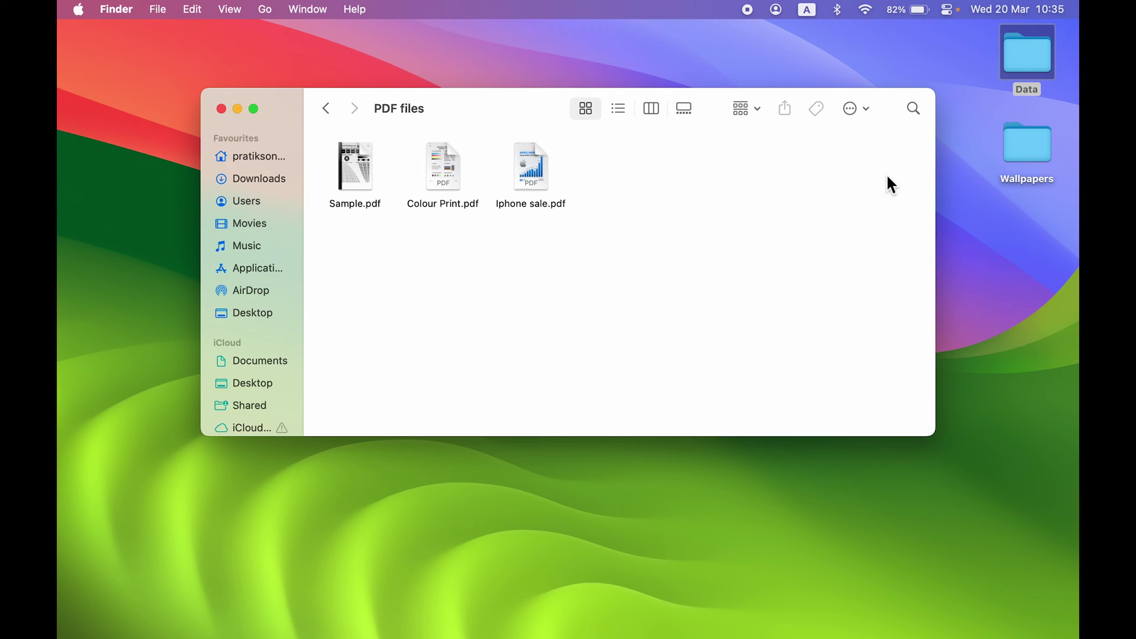
{"action": "left_click", "coordinate": [354, 204]}
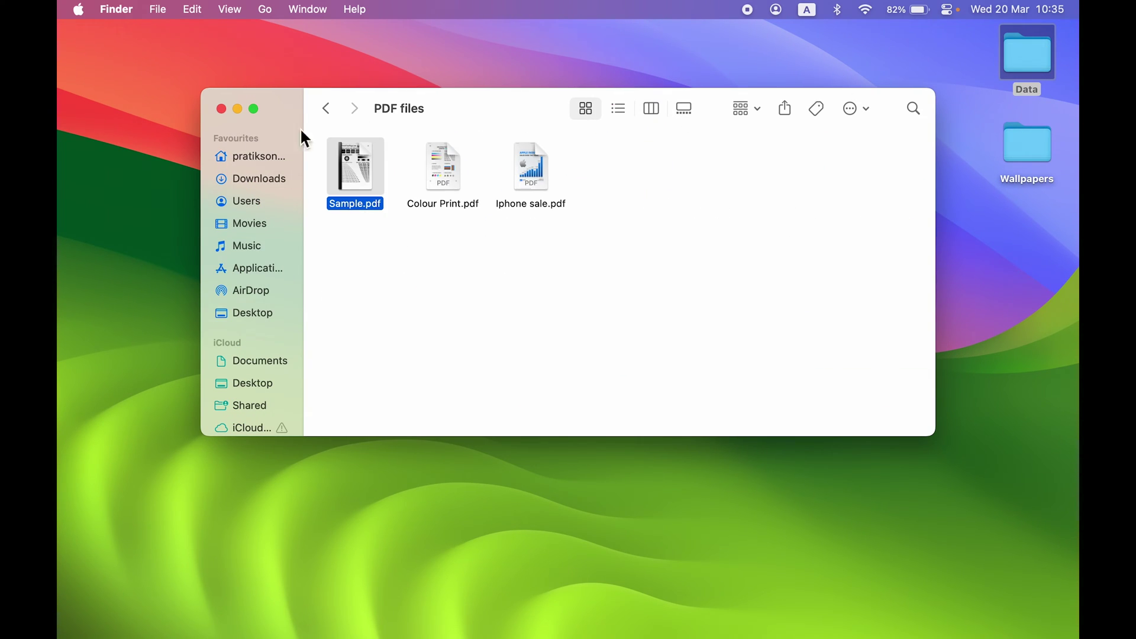
{"action": "key", "text": "space"}
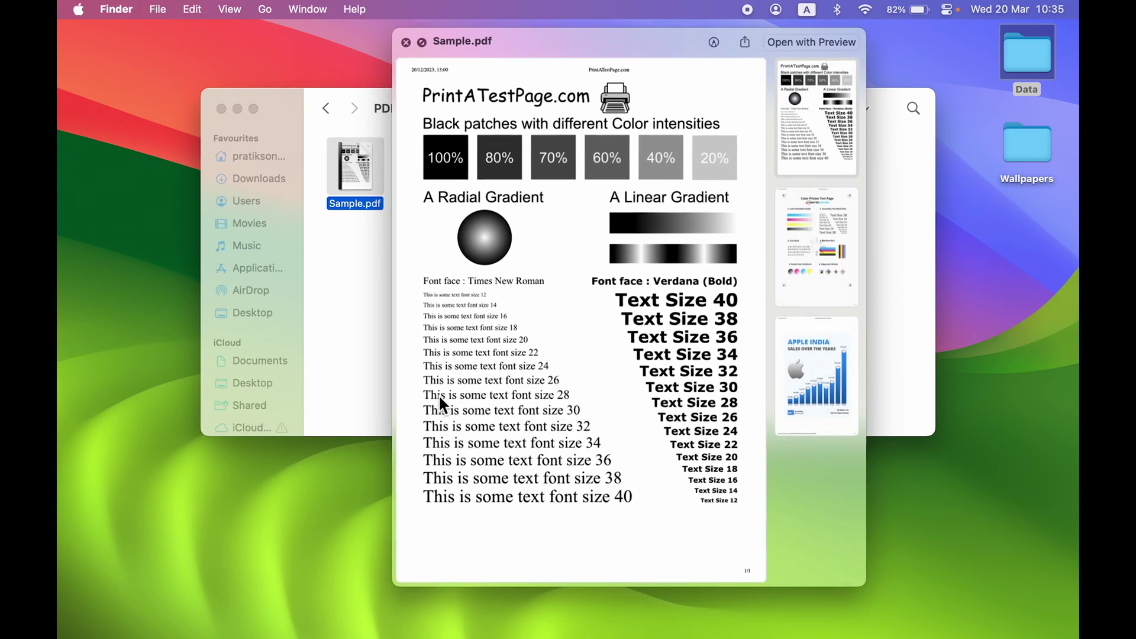
{"action": "scroll", "coordinate": [615, 378], "scroll_direction": "down", "scroll_amount": 15}
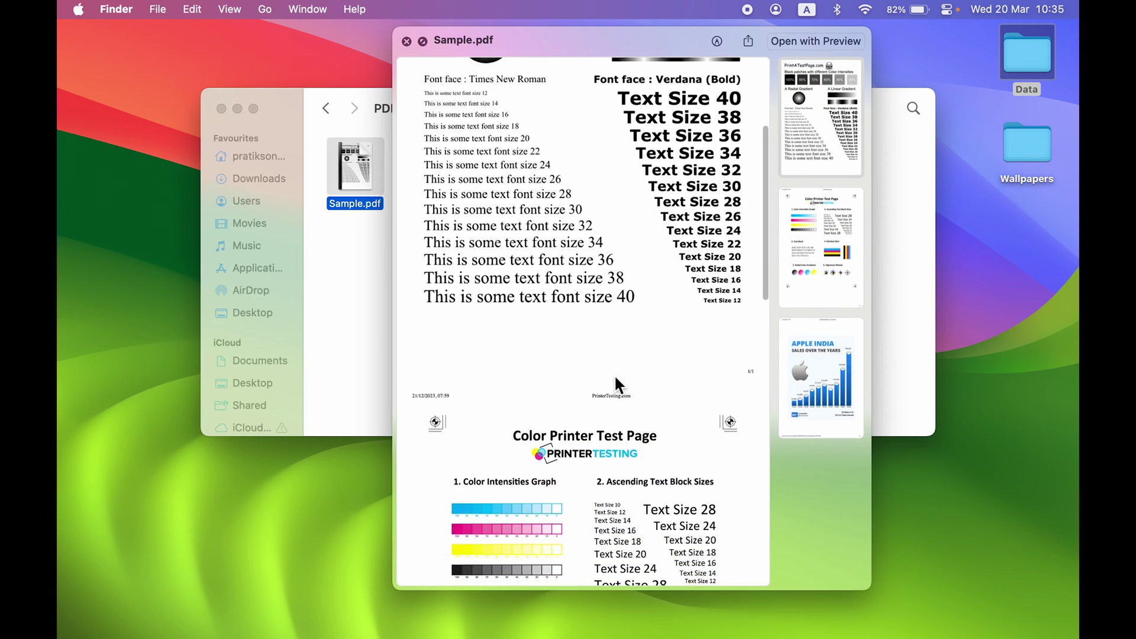
{"action": "scroll", "coordinate": [618, 386], "scroll_direction": "up", "scroll_amount": 15}
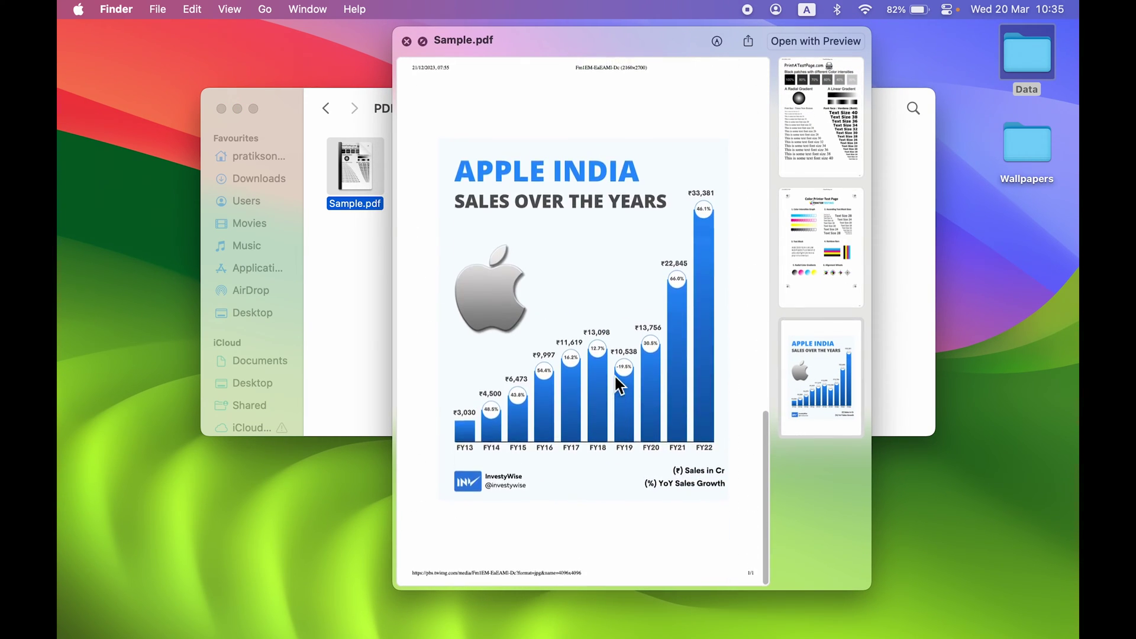
Trigger Mission Control from the hot corner, return to the desktop, and hide Finder's windows
{"action": "mouse_move", "coordinate": [59, 3]}
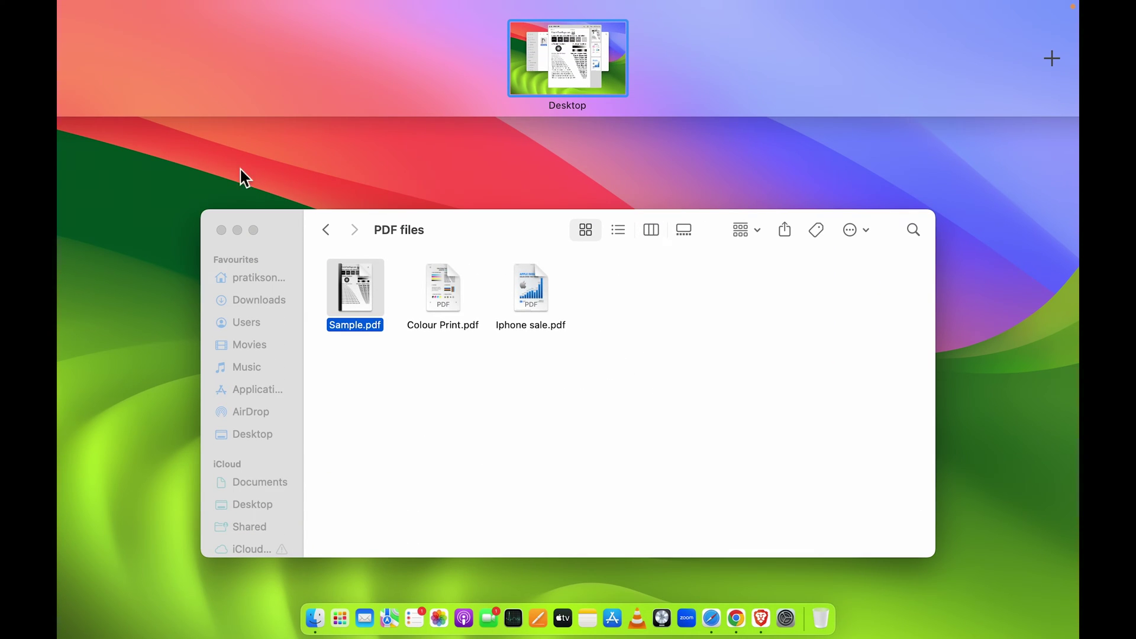
{"action": "left_click", "coordinate": [449, 384]}
{"action": "key", "text": "F11"}
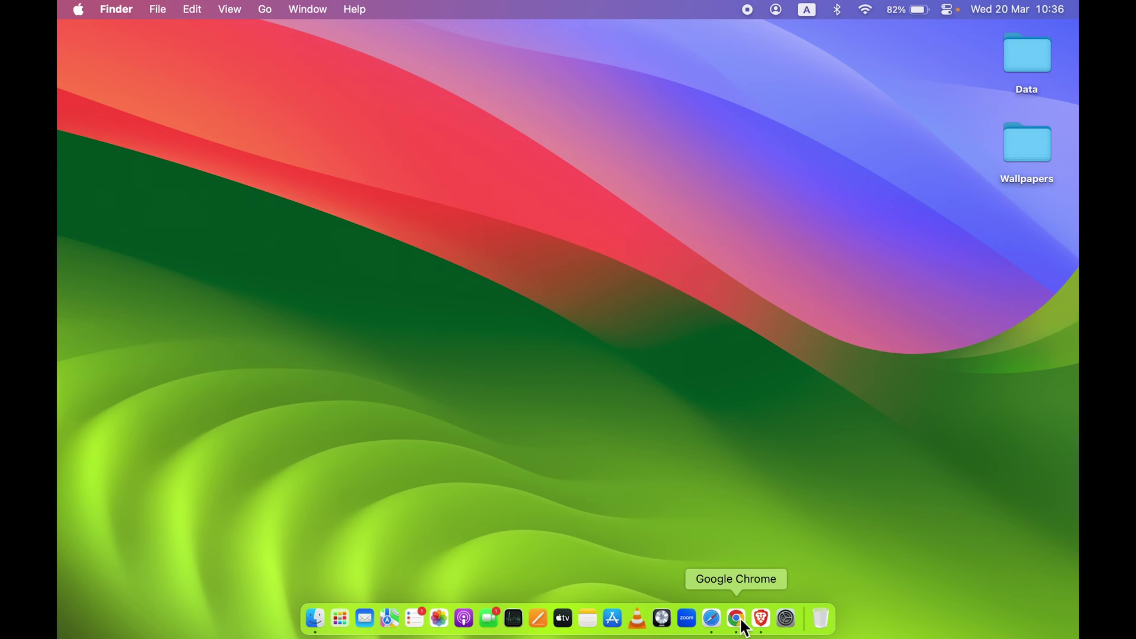
Bring up Chrome and Safari, then minimize both windows
{"action": "left_click", "coordinate": [740, 627]}
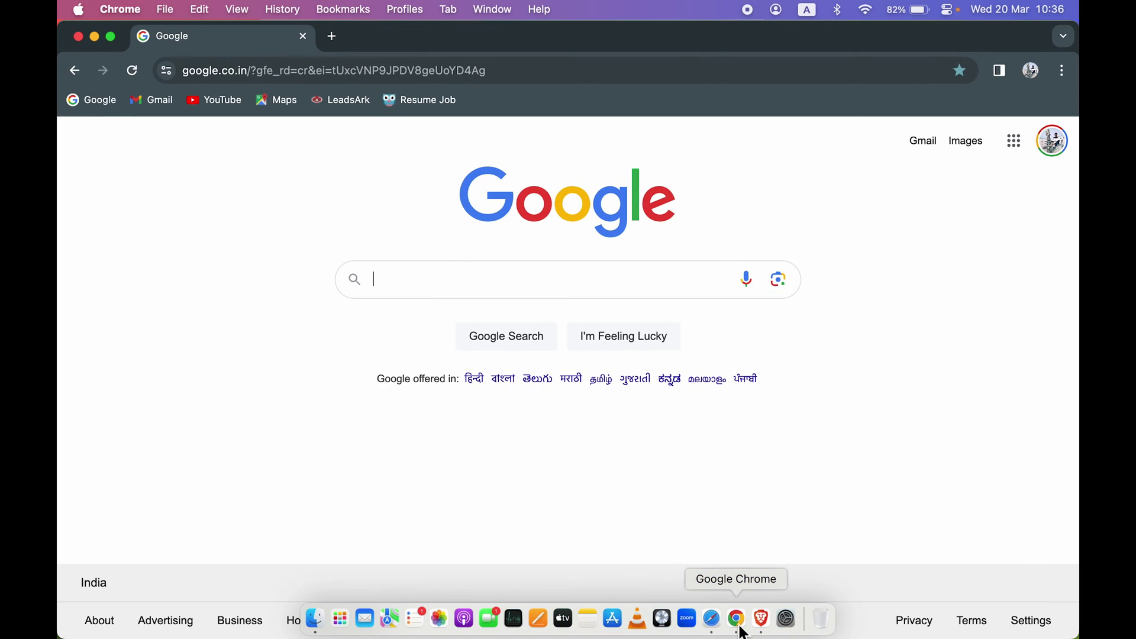
{"action": "left_click", "coordinate": [712, 626]}
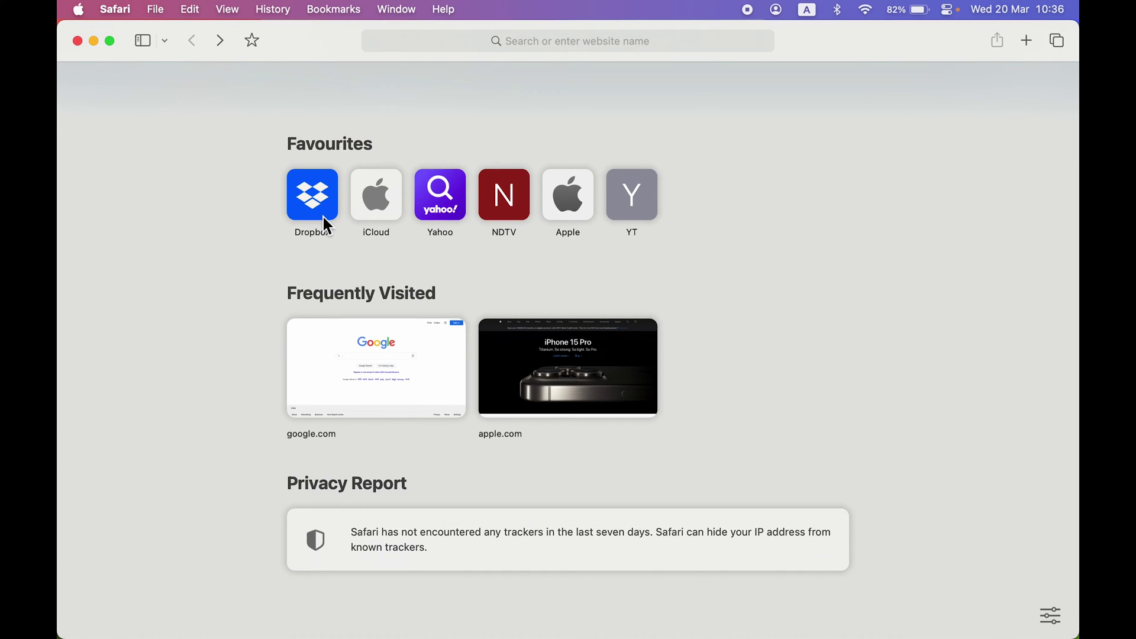
{"action": "left_click", "coordinate": [93, 42]}
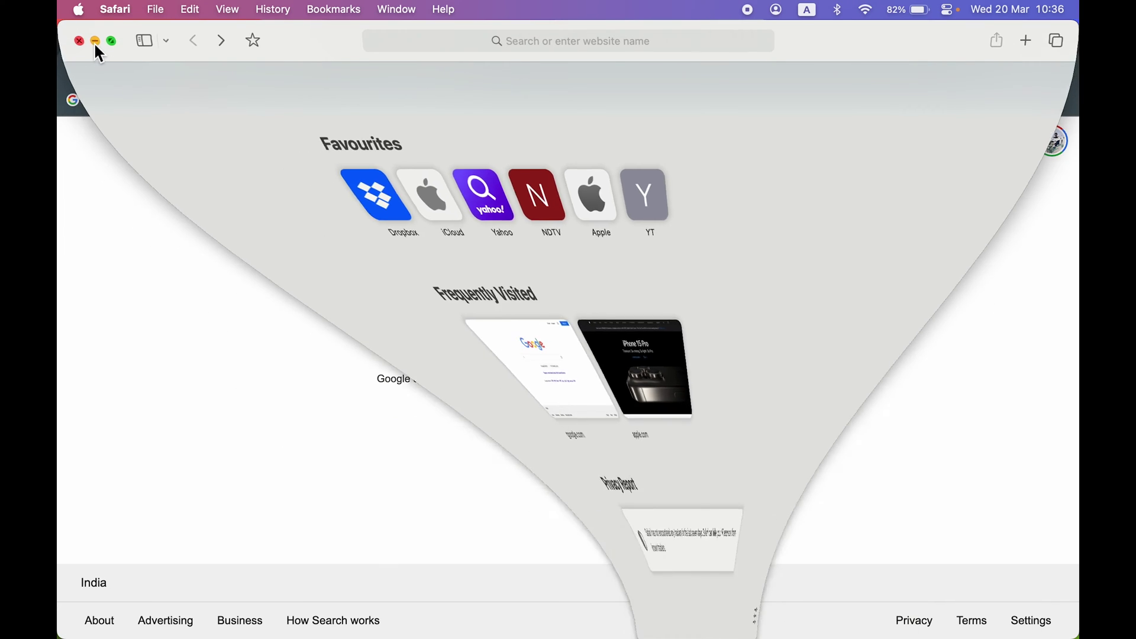
{"action": "left_click", "coordinate": [96, 38]}
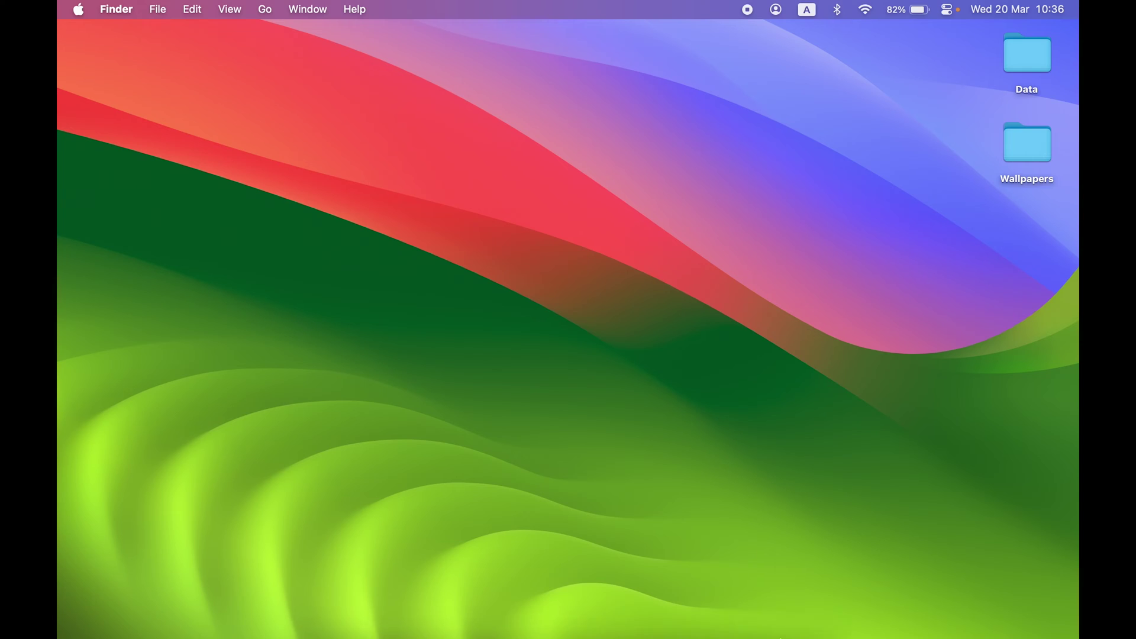
Restore Chrome and Safari from the Dock, then get rid of each with Cmd+H and Cmd+Q
{"action": "left_click", "coordinate": [741, 618]}
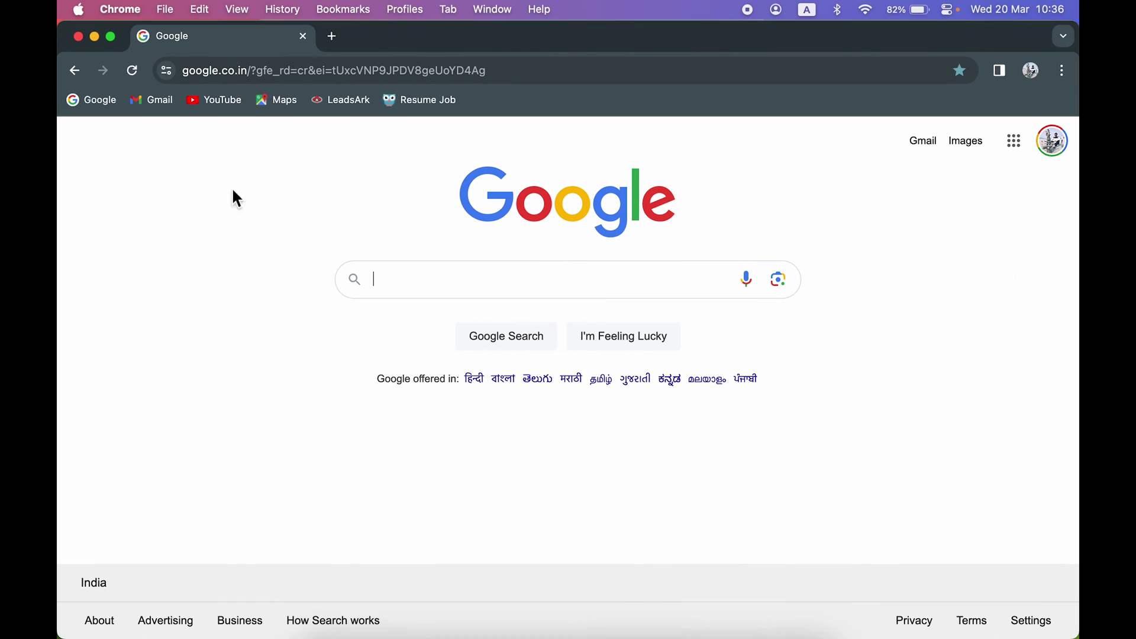
{"action": "key", "text": "super+h"}
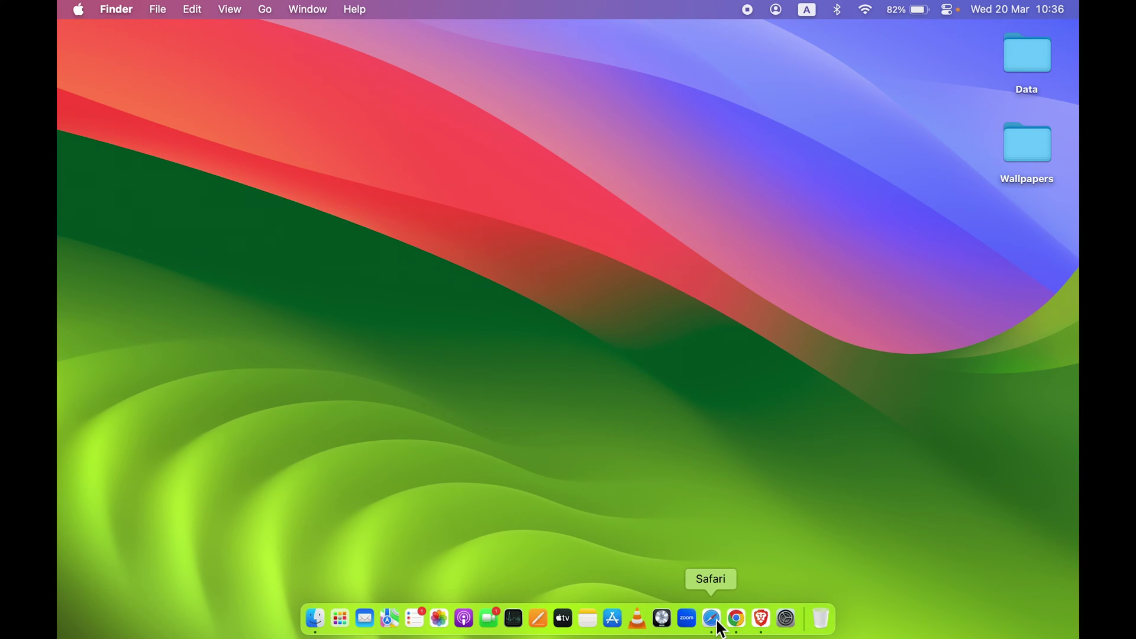
{"action": "left_click", "coordinate": [716, 624]}
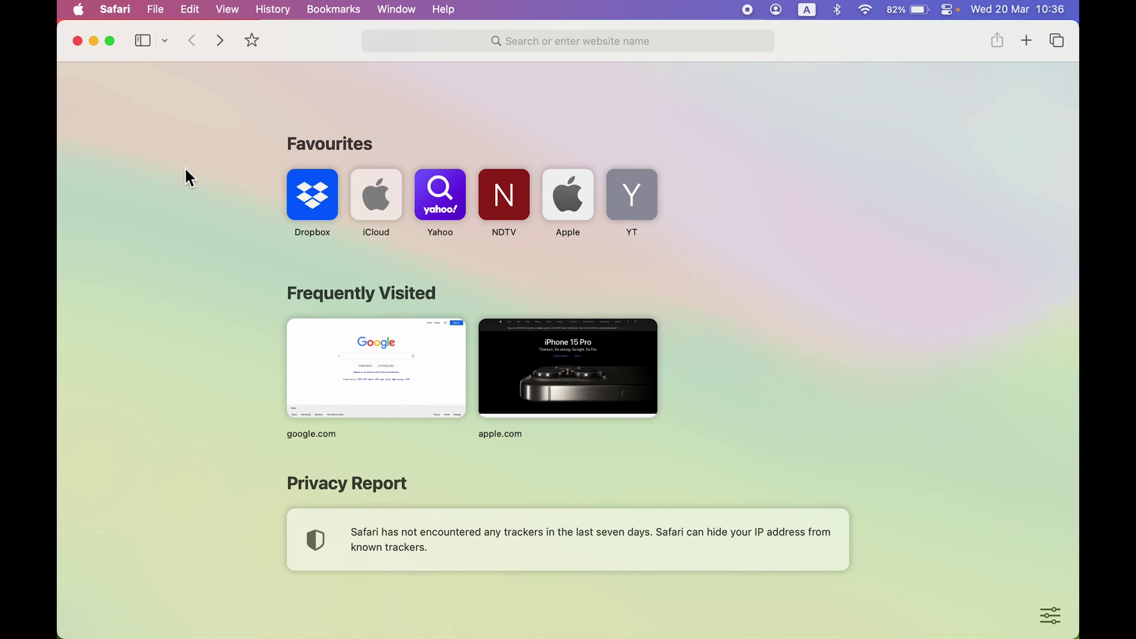
{"action": "key", "text": "super+q"}
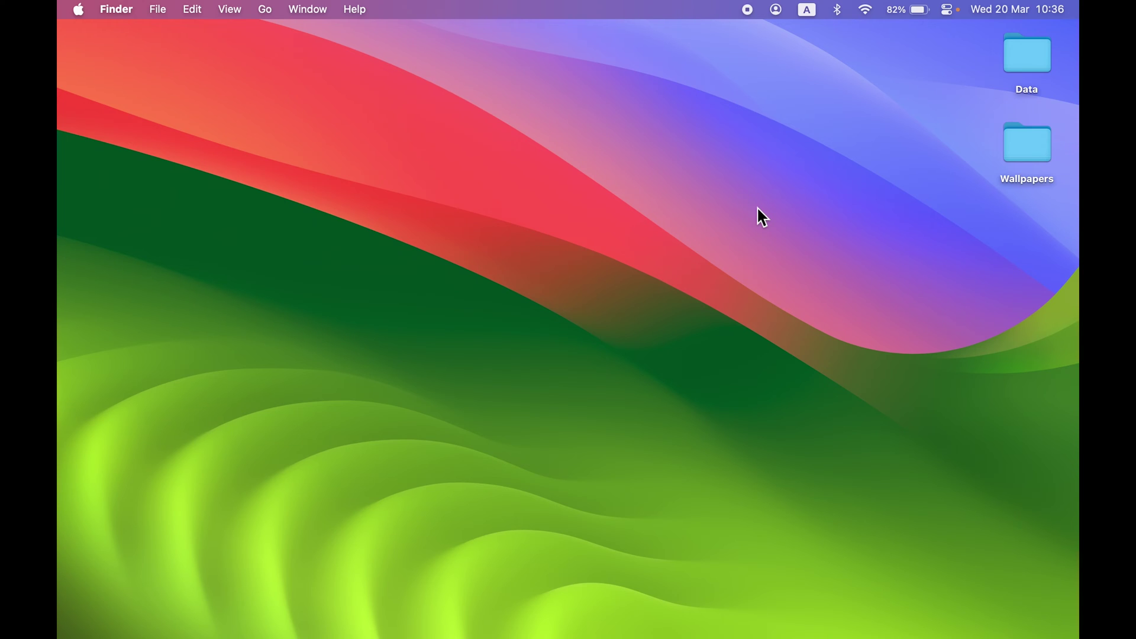
{"action": "mouse_move", "coordinate": [940, 638]}
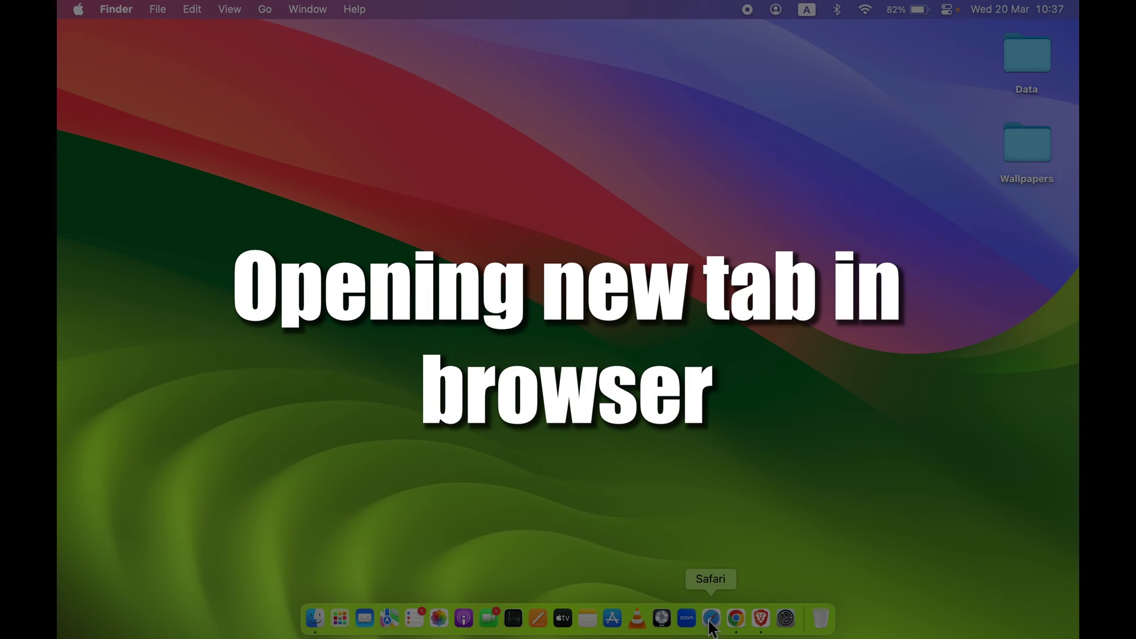
Open Safari, load apple.com from Favourites, and add a new Start Page tab
{"action": "left_click", "coordinate": [711, 620]}
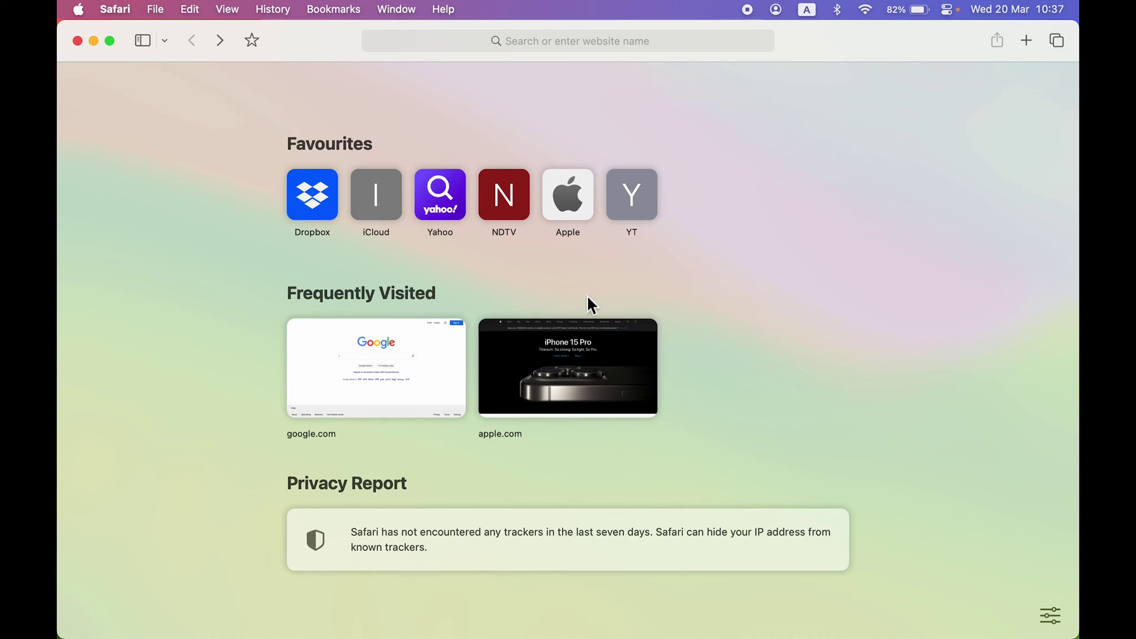
{"action": "left_click", "coordinate": [571, 201]}
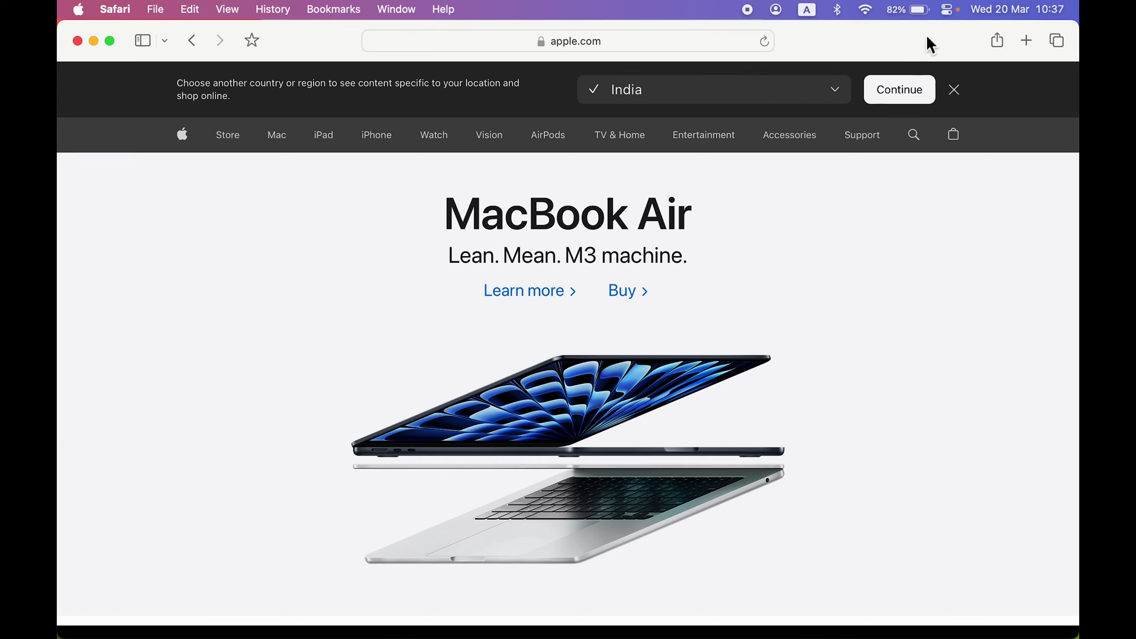
{"action": "left_click", "coordinate": [1027, 43]}
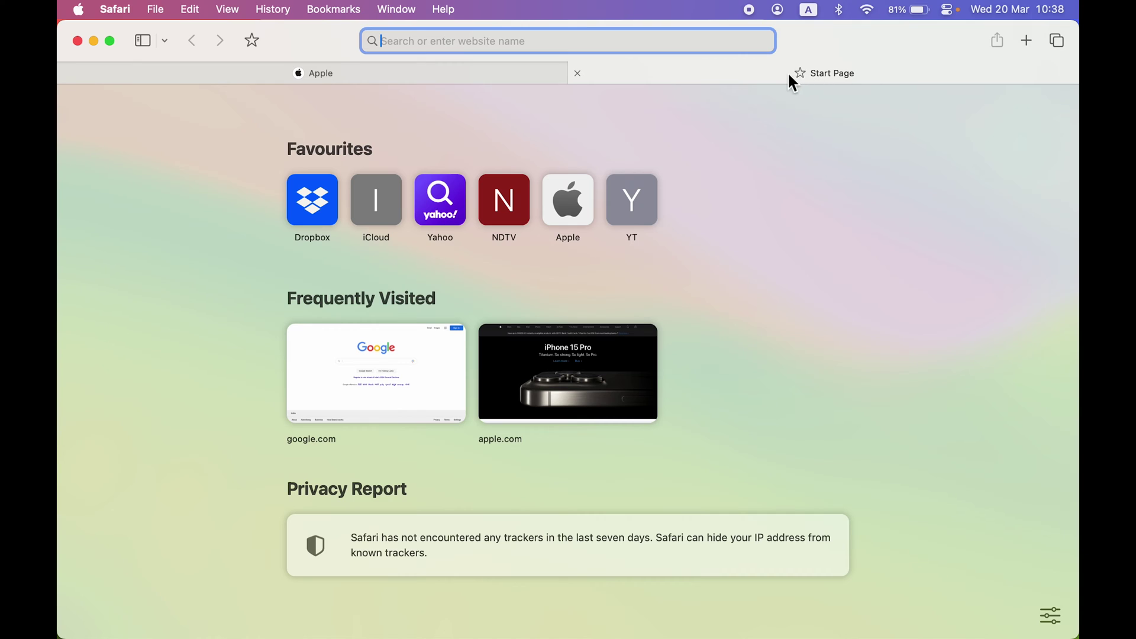
Close the Start Page tab, open two new tabs, and load YouTube in one
{"action": "left_click", "coordinate": [580, 73]}
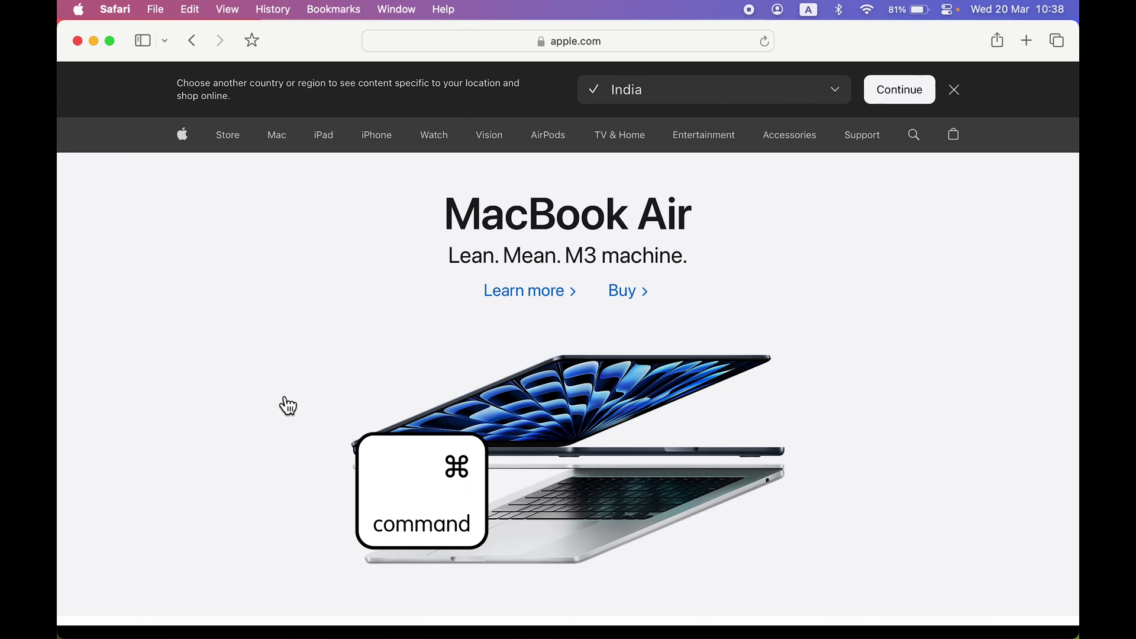
{"action": "key", "text": "super+t"}
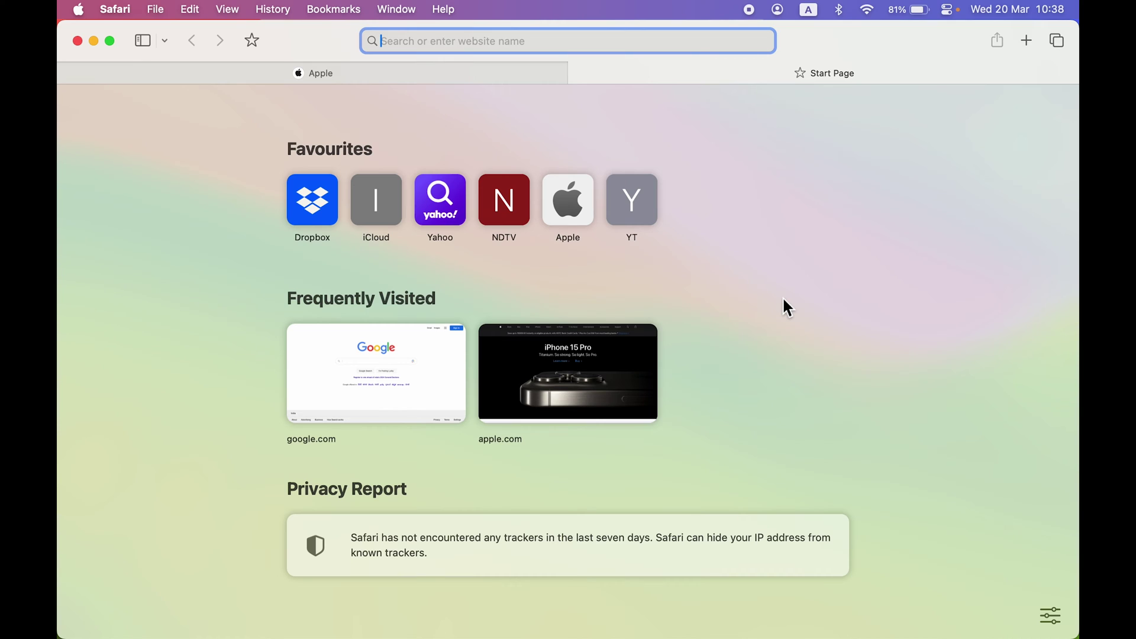
{"action": "key", "text": "super+t"}
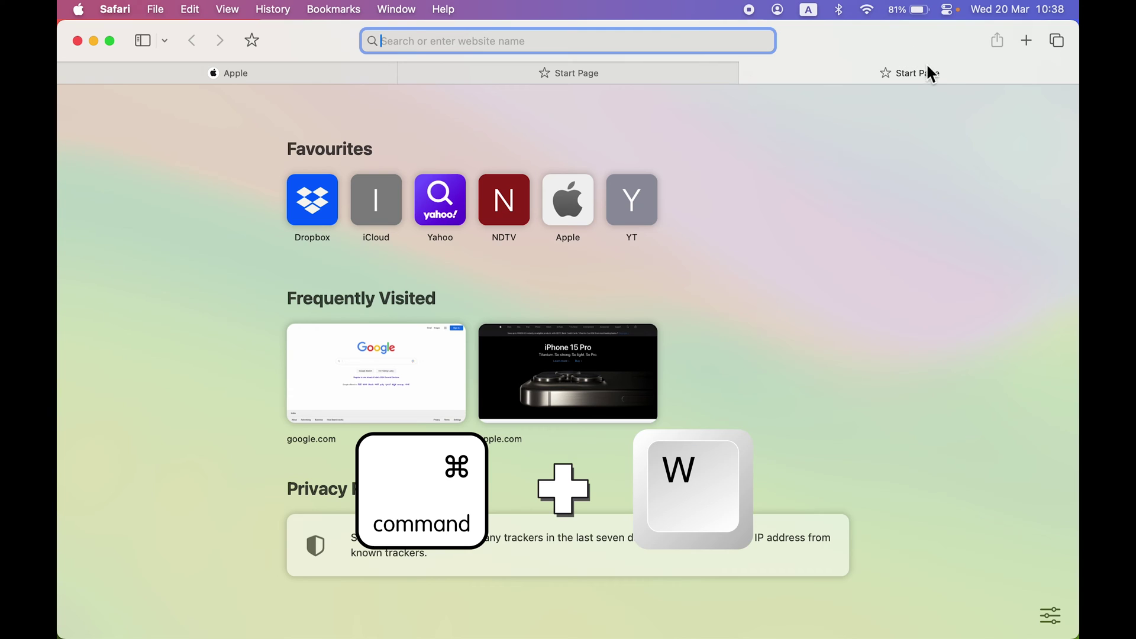
{"action": "left_click", "coordinate": [625, 201]}
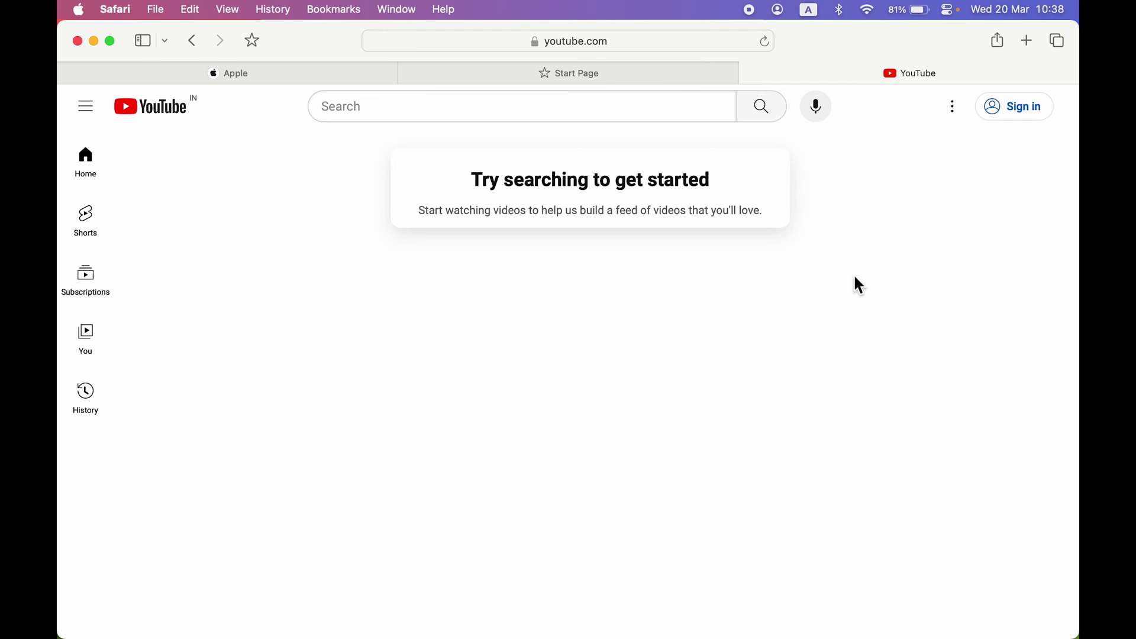
Close the YouTube tab and then the Apple tab with Cmd+W
{"action": "key", "text": "super+w"}
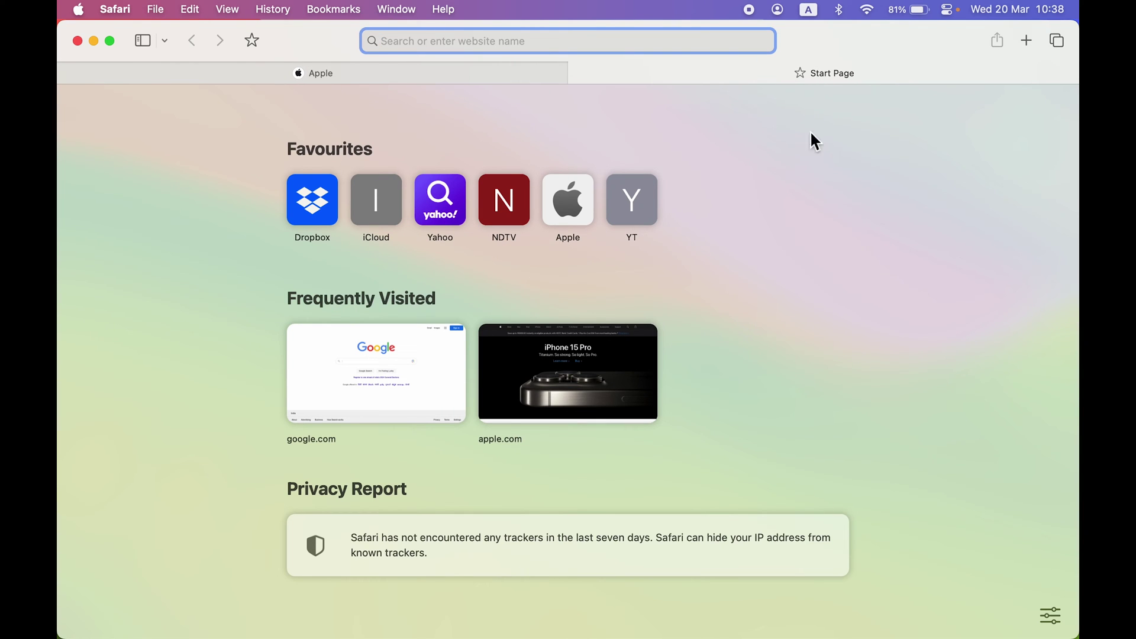
{"action": "left_click", "coordinate": [361, 72]}
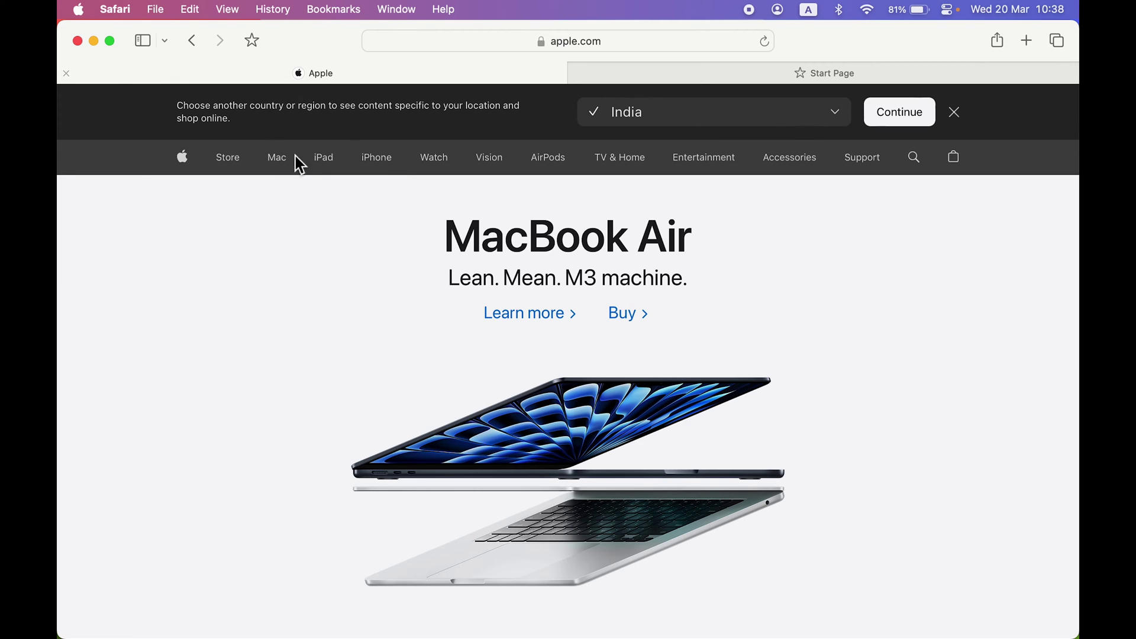
{"action": "key", "text": "super+w"}
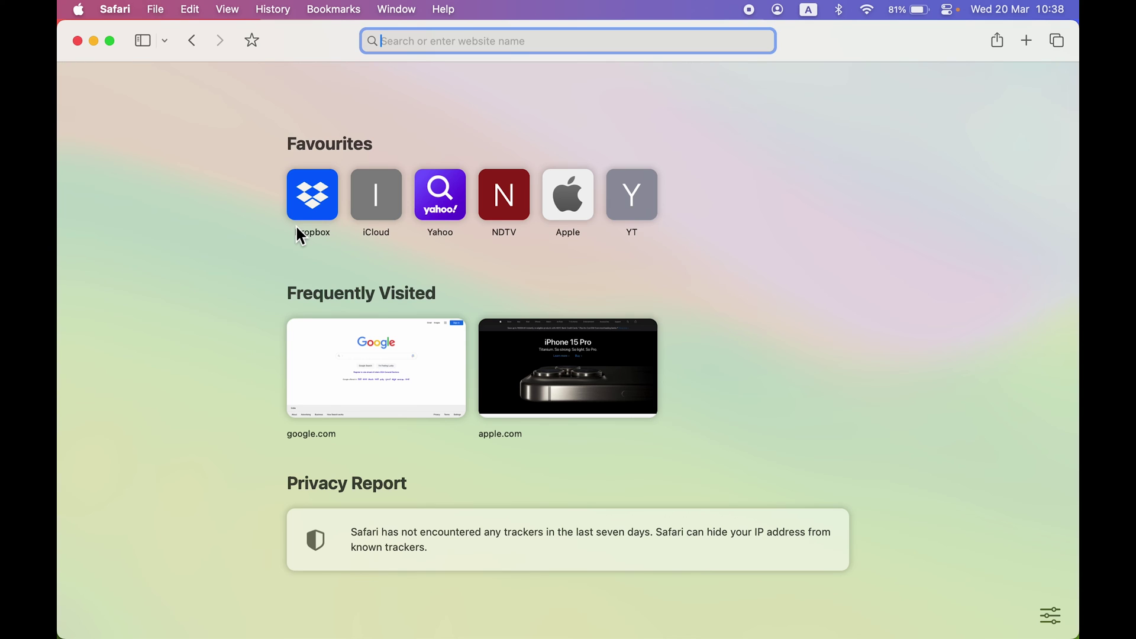